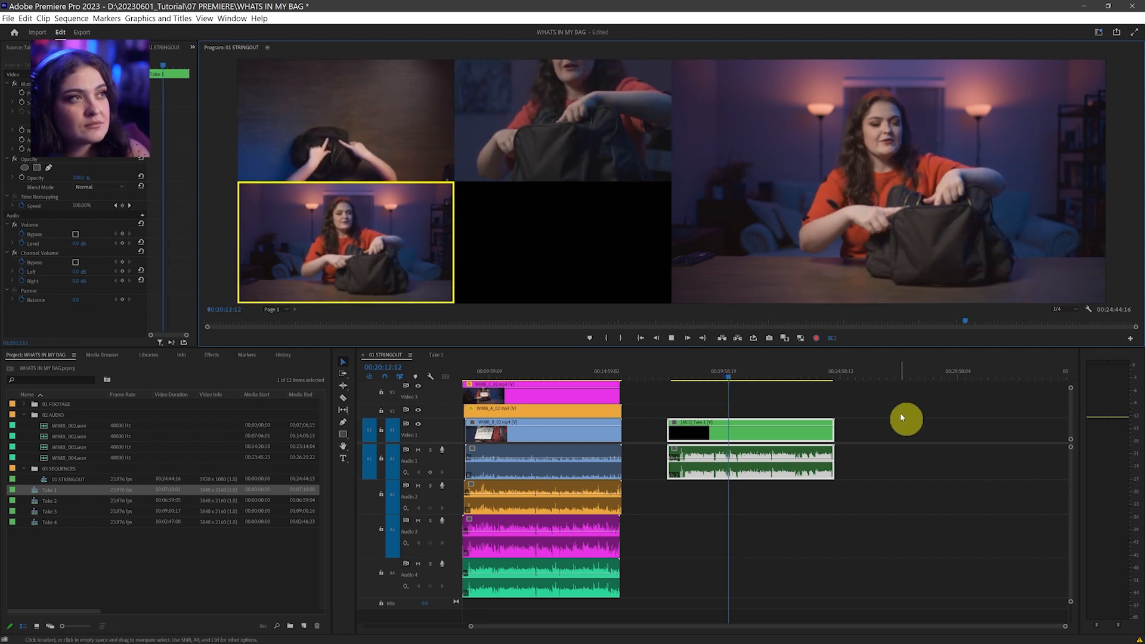
Step: Cut the Take 1 multicam clip live during playback, switching through cameras 1, 2, 3, 2, 1, 2 and 3, and stop playback
key("1")
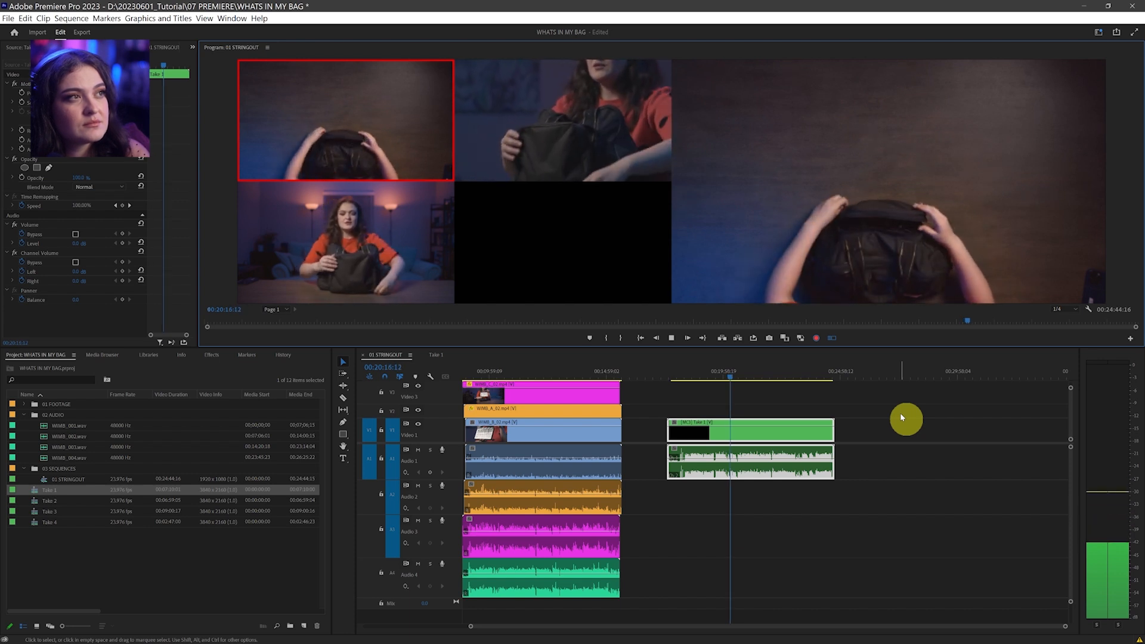
key("2")
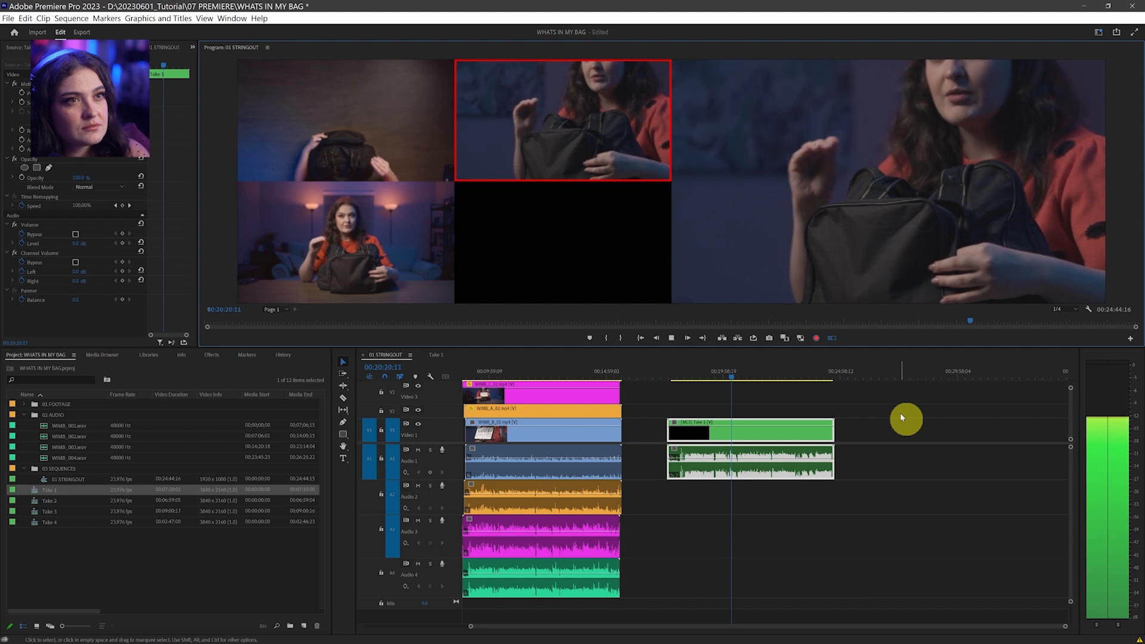
key("3")
key("2")
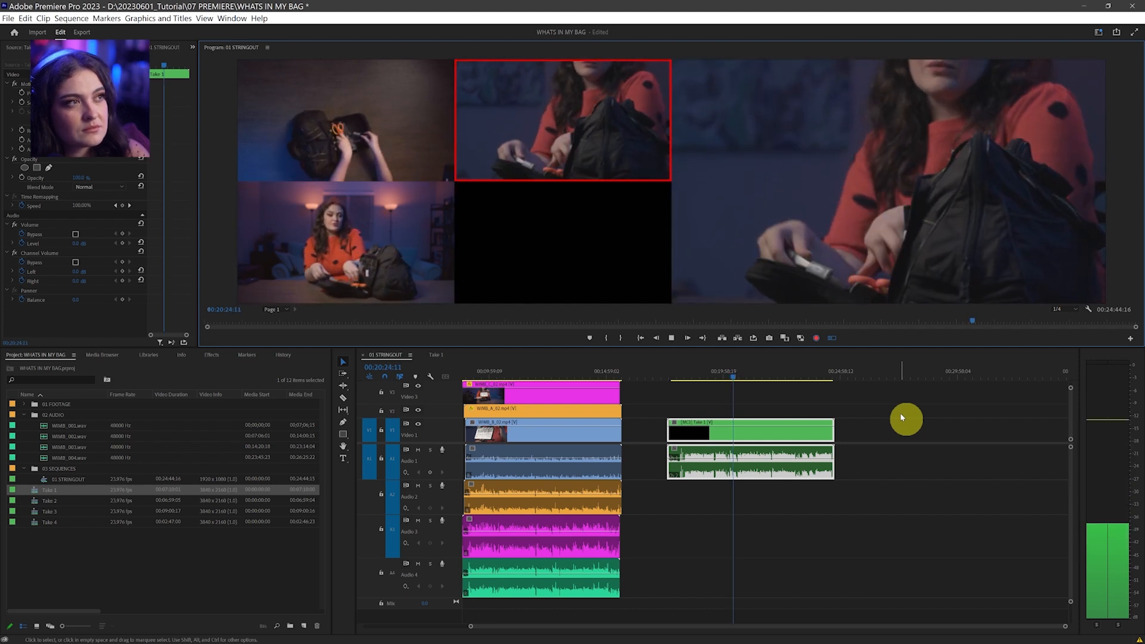
key("1")
key("2")
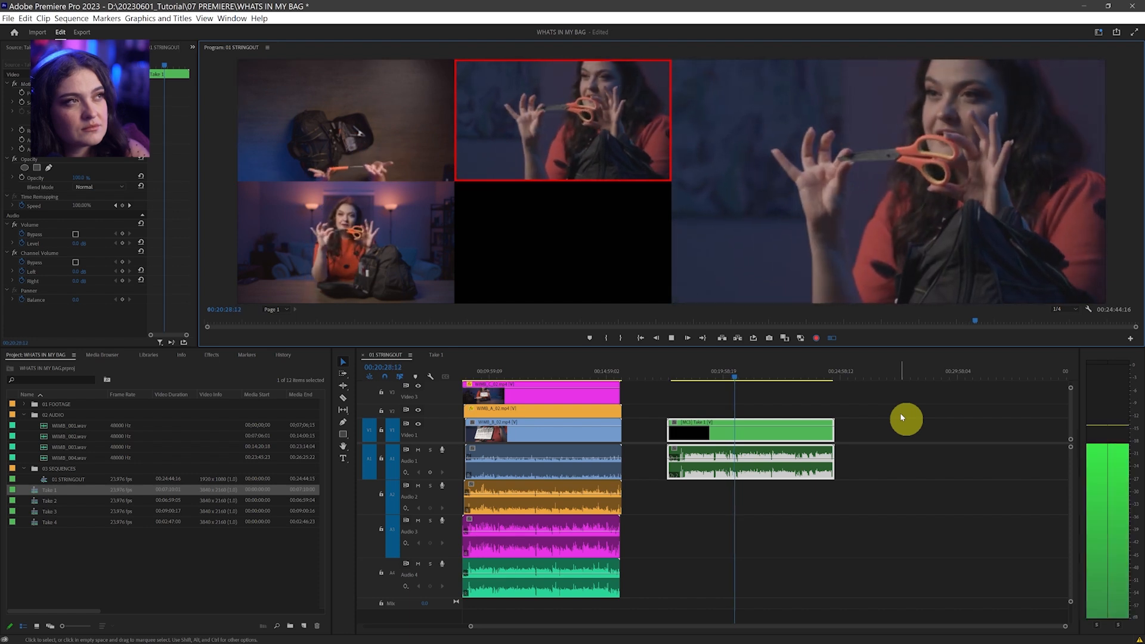
key("3")
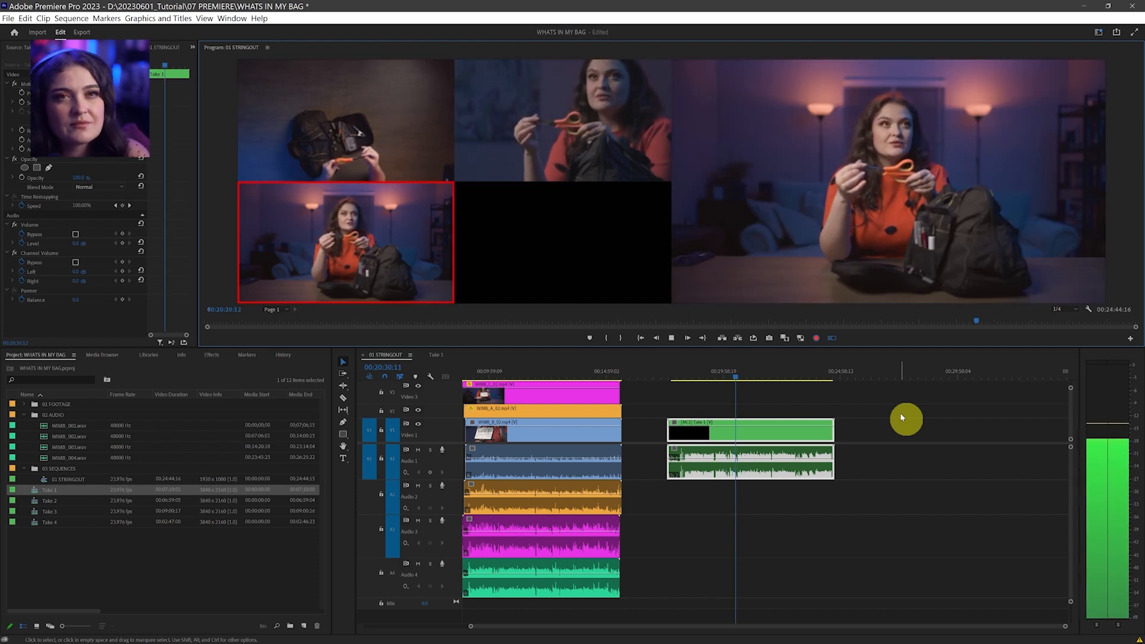
key("space")
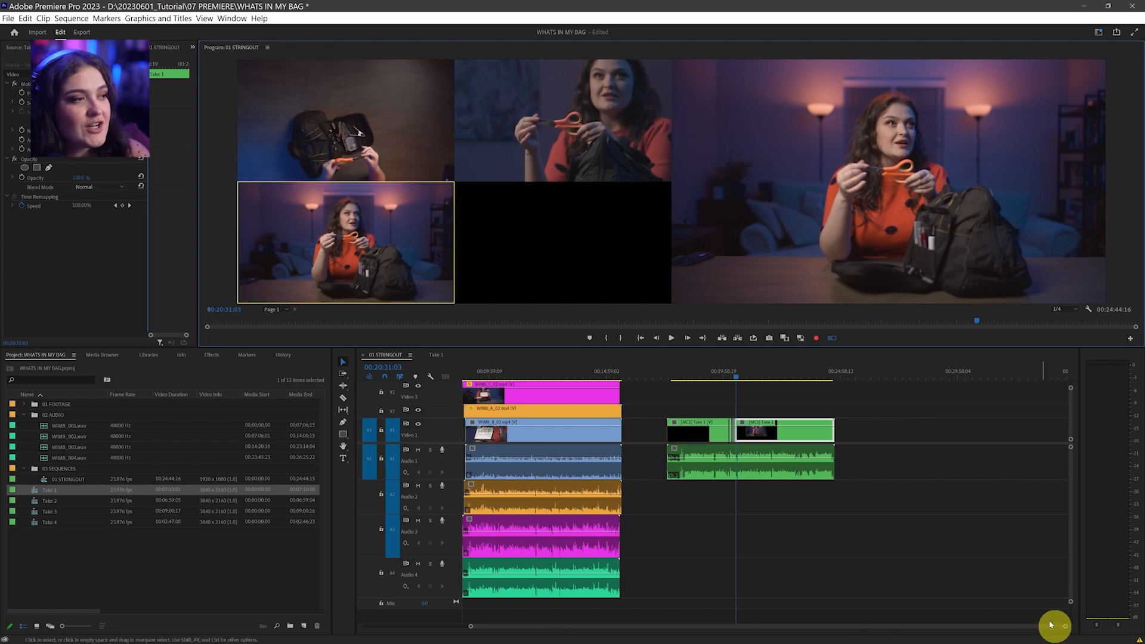
Step: Switch the multicam segment around 00:20:19:04 to camera 3 and the segment at 00:20:21:09 to camera 2
left_click_drag(1065, 626, 821, 636)
left_click(660, 378)
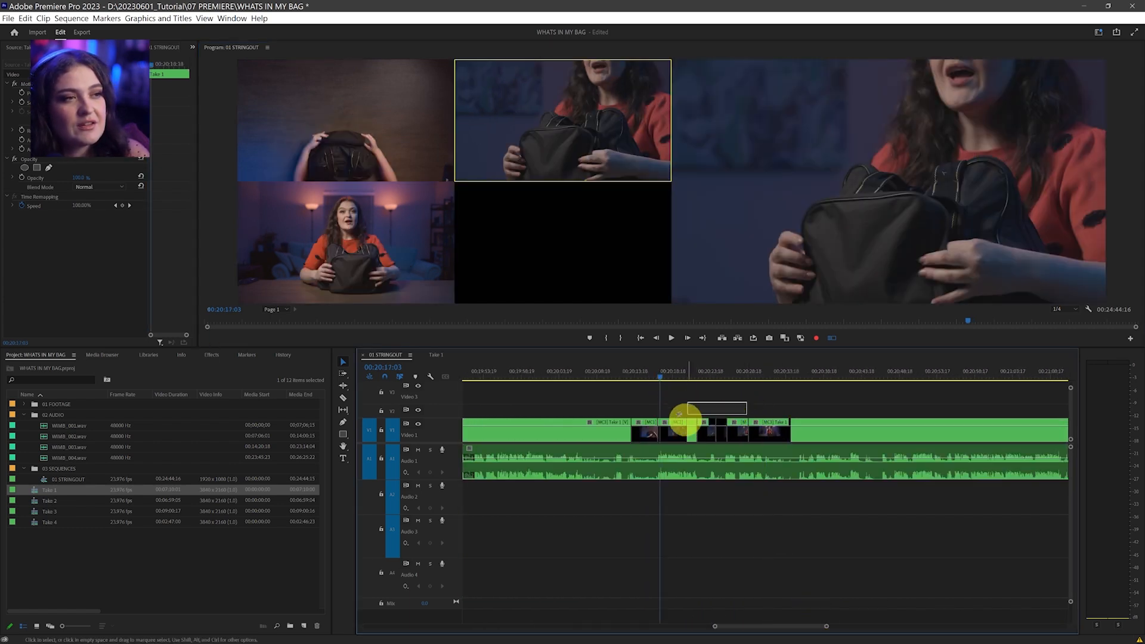
left_click(677, 375)
left_click(680, 440)
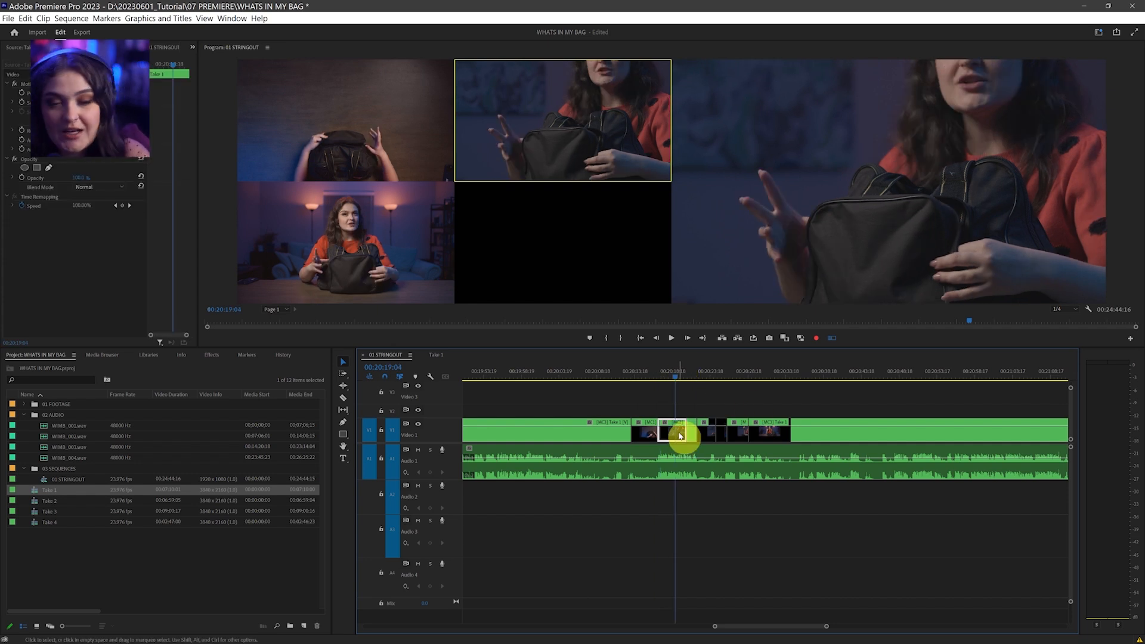
key("3")
left_click(693, 377)
key("2")
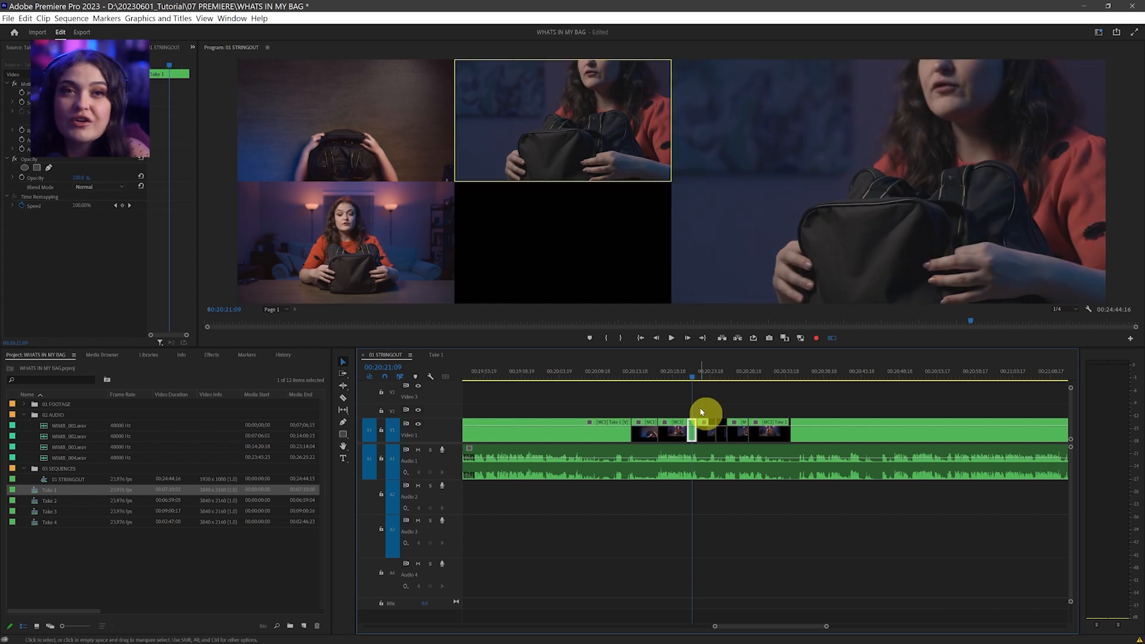
Step: Shift several cut points between the multicam segments on Video 1 with the Rolling Edit tool
key("=")
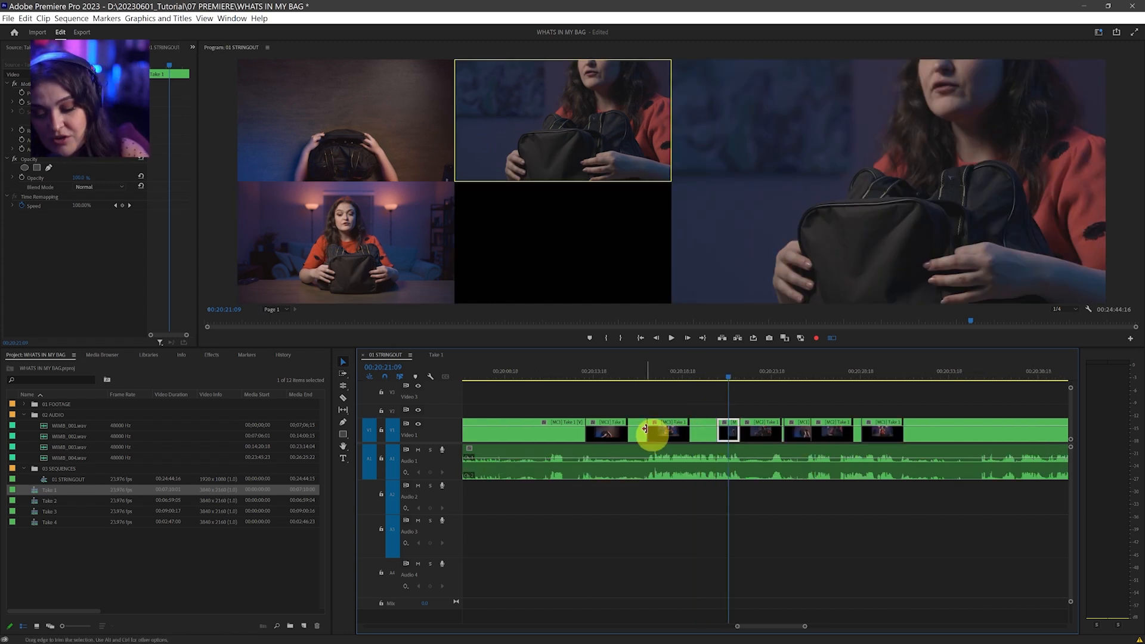
key("b")
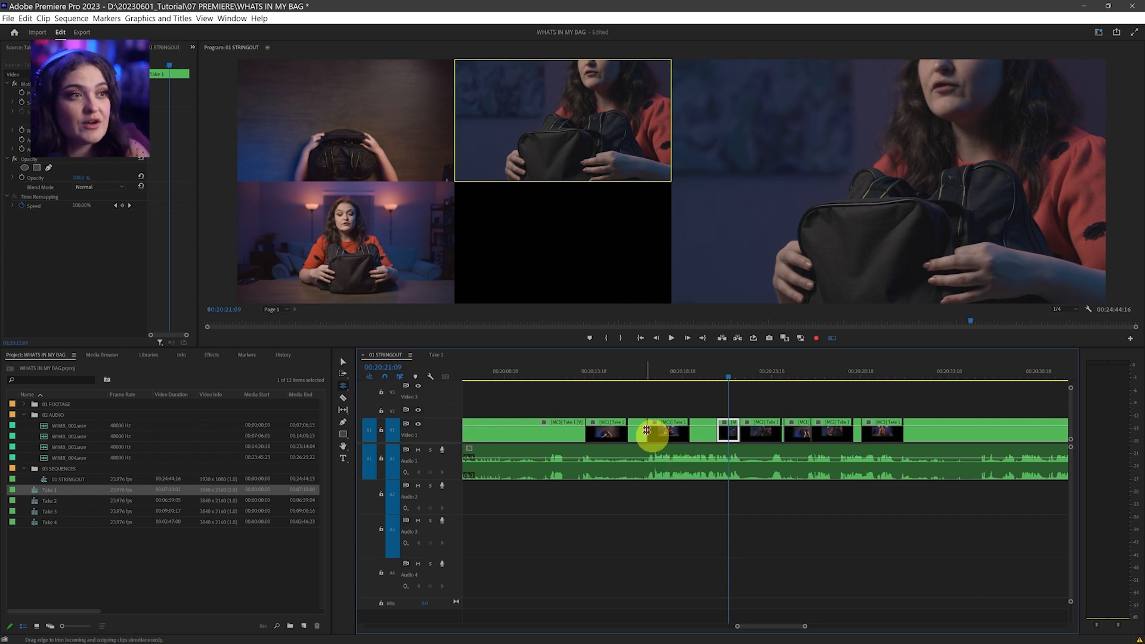
mouse_move(643, 407)
left_mouse_down()
mouse_move(808, 330)
mouse_move(834, 191)
left_mouse_up()
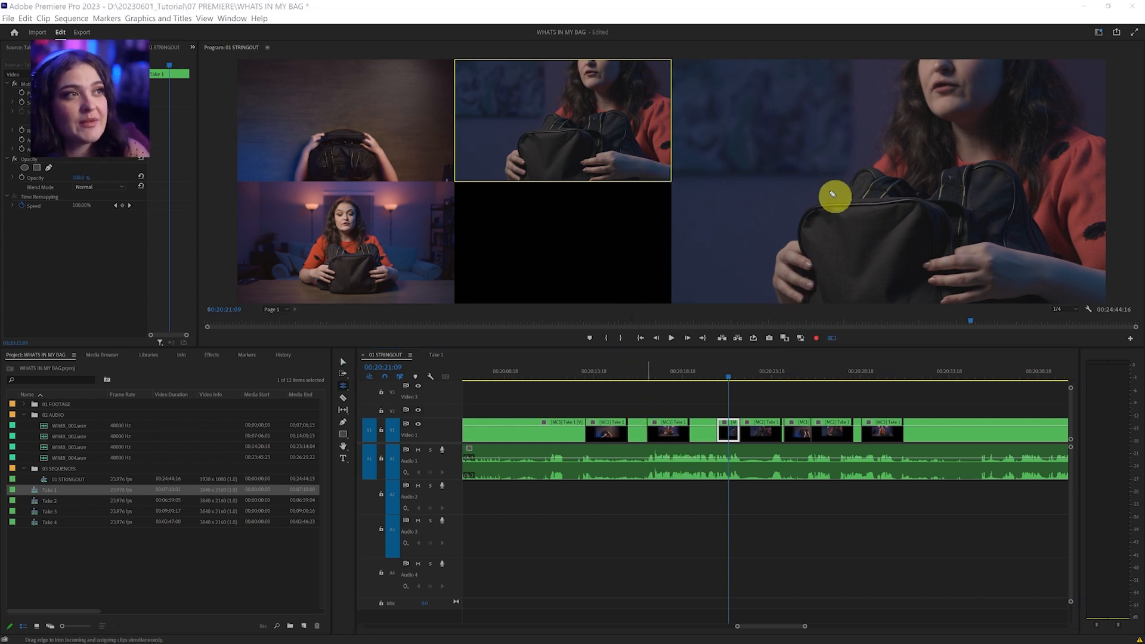
left_click_drag(652, 435, 627, 434)
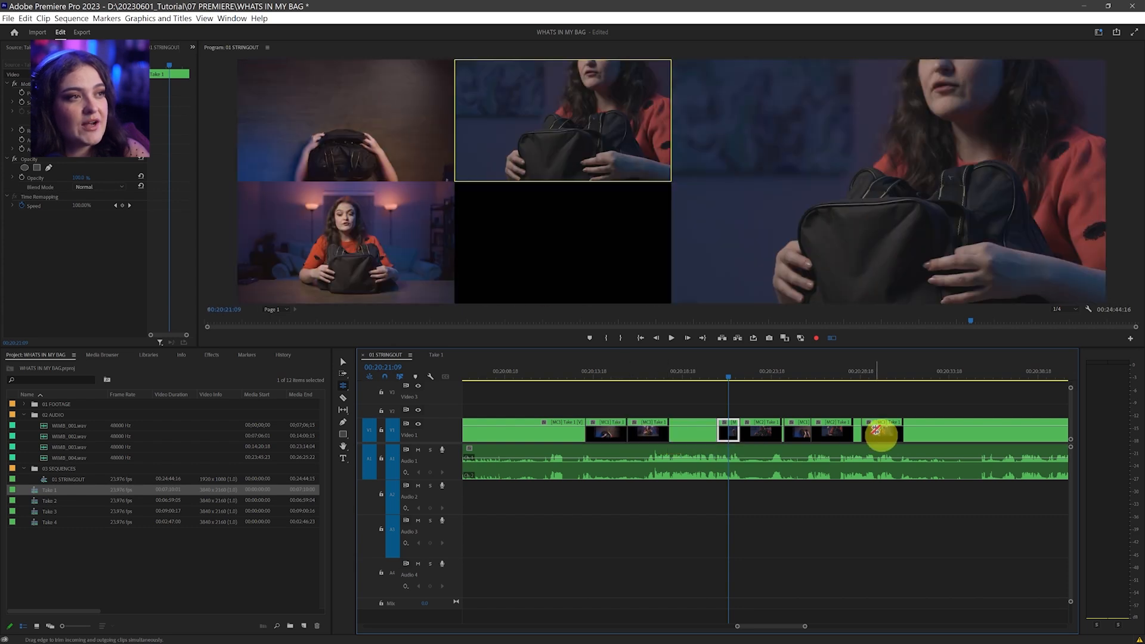
left_click_drag(863, 430, 908, 433)
left_click_drag(813, 429, 786, 433)
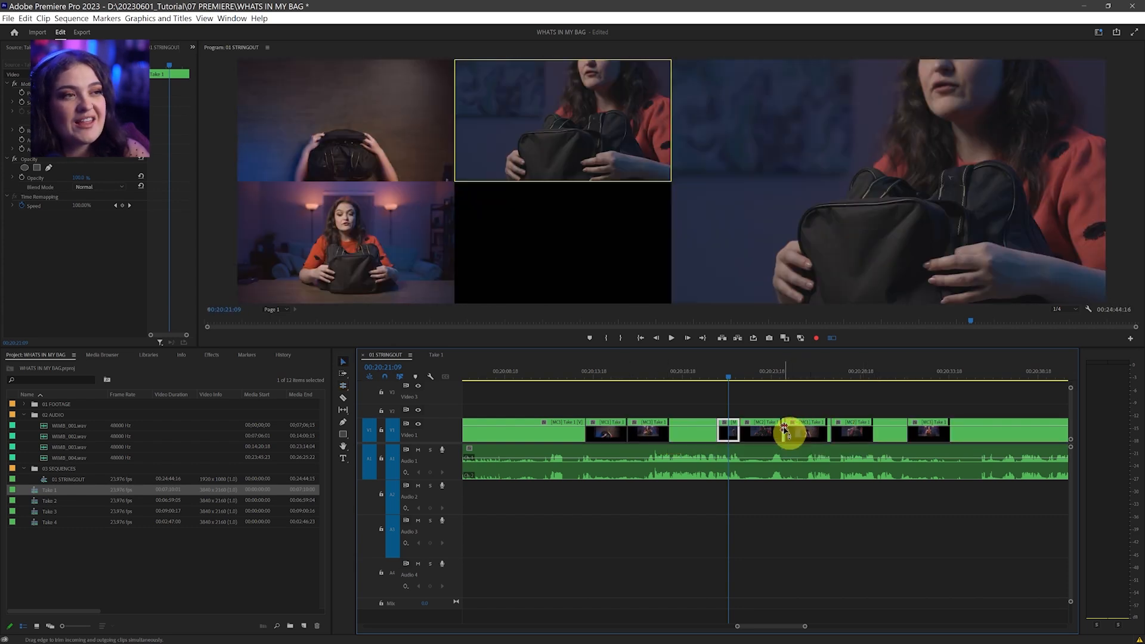
key("v")
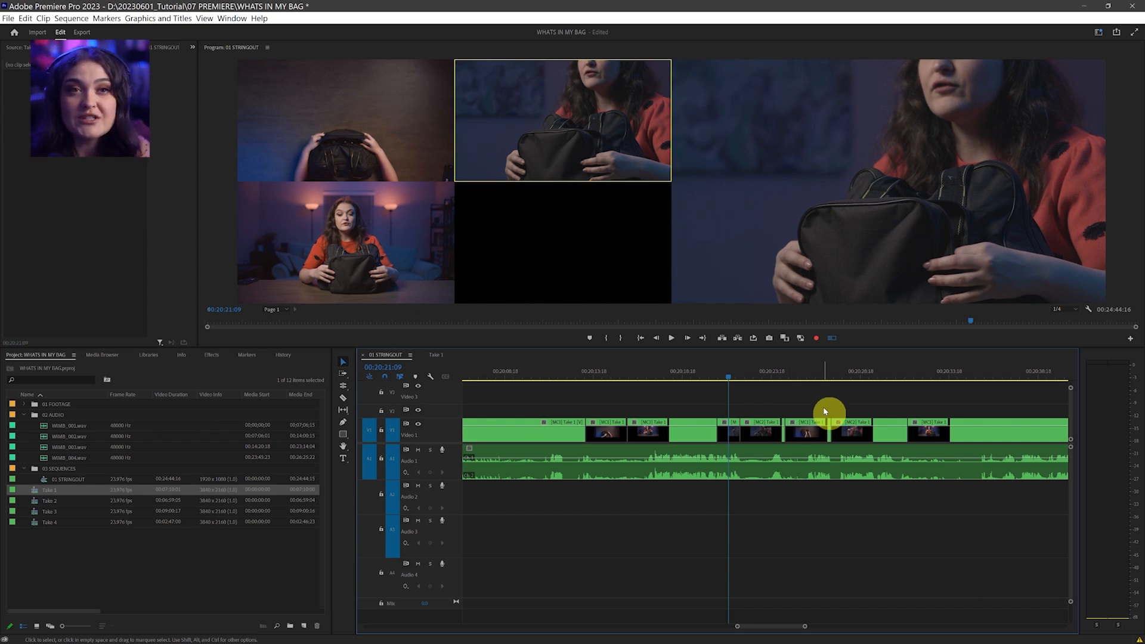
Step: Flatten the short multicam segments on Video 1 into their individual camera clips
left_click_drag(836, 410, 613, 434)
right_click(613, 434)
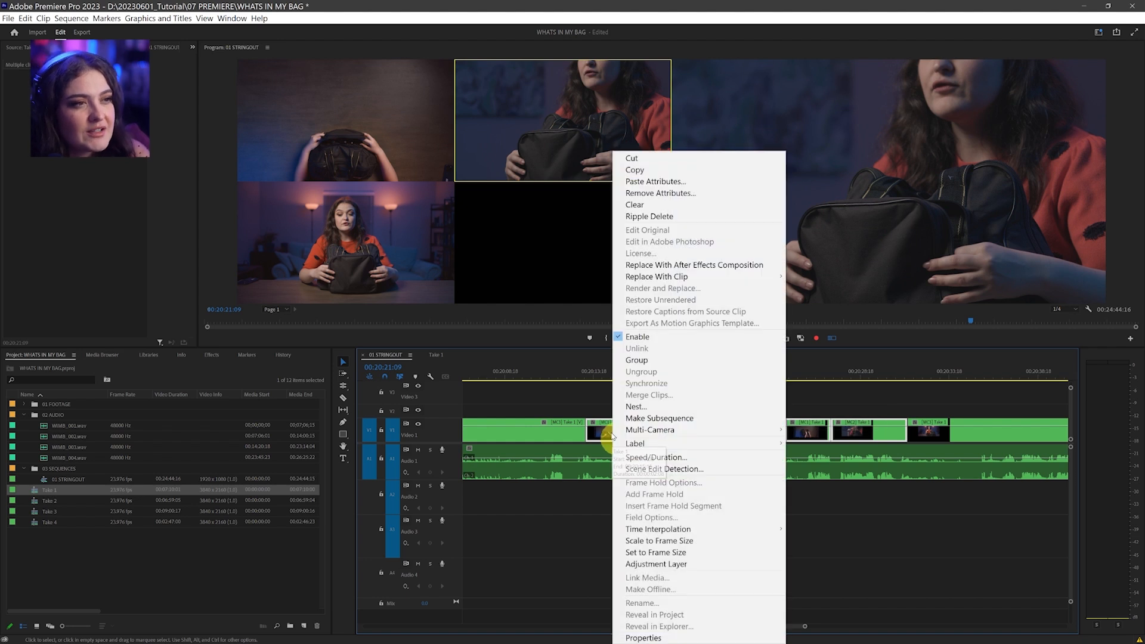
mouse_move(714, 431)
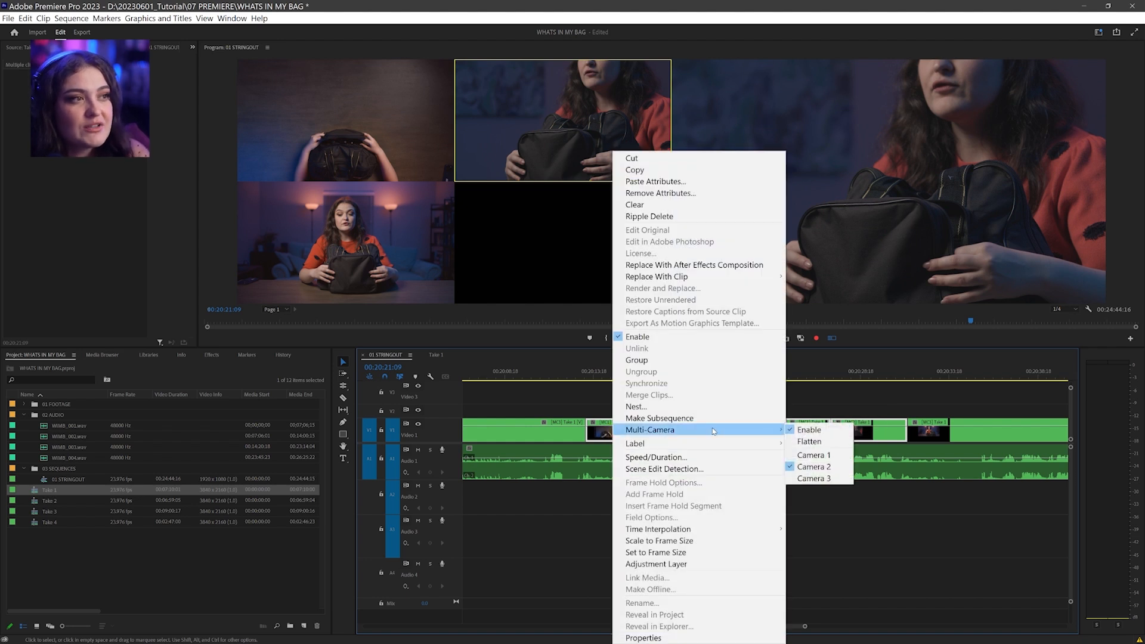
left_click(828, 442)
left_click_drag(853, 414, 610, 425)
Step: Add another nested copy of the Take 1 sequence to Video 1 after the edited multicam clip
key("minus")
key("minus")
key("minus")
key("minus")
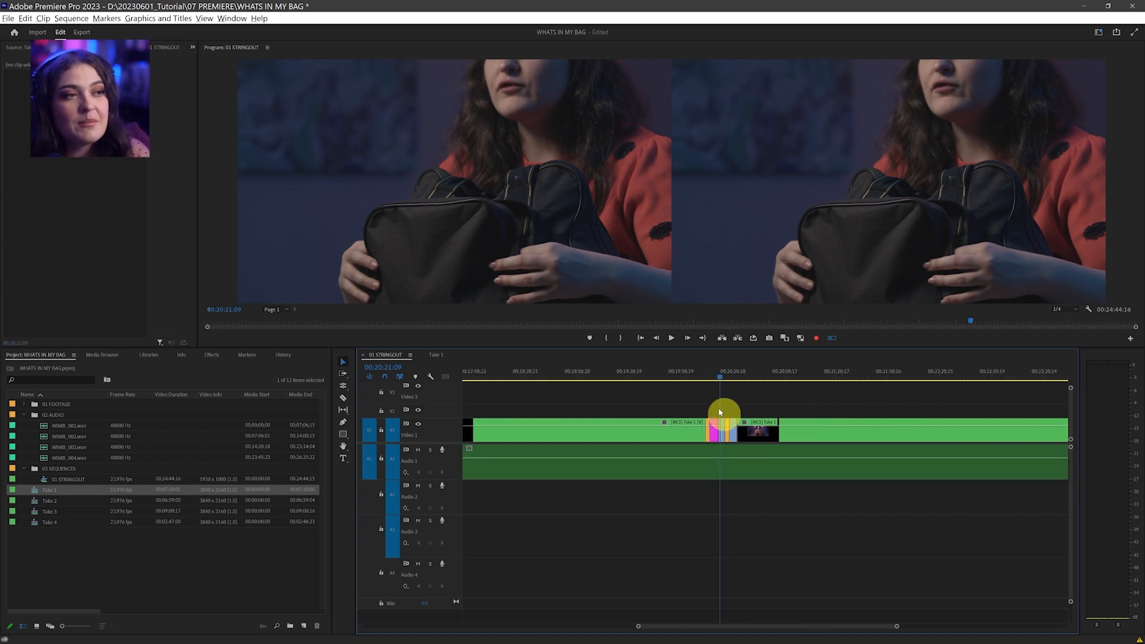
key("minus")
key("minus")
key("minus")
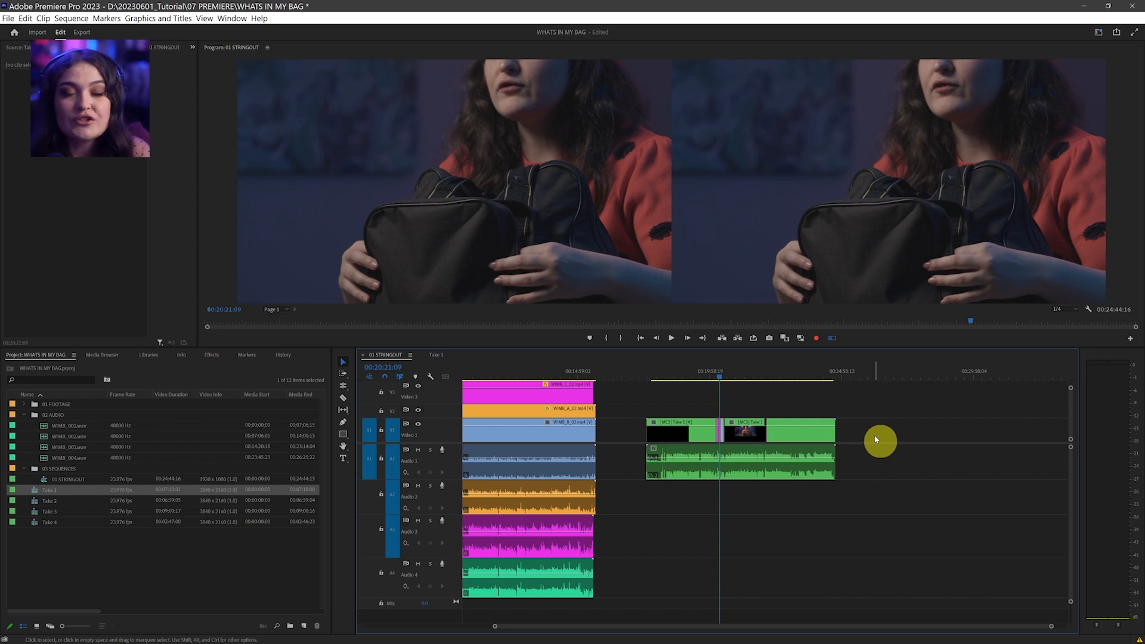
scroll(620, 447, "up", 5)
key("minus")
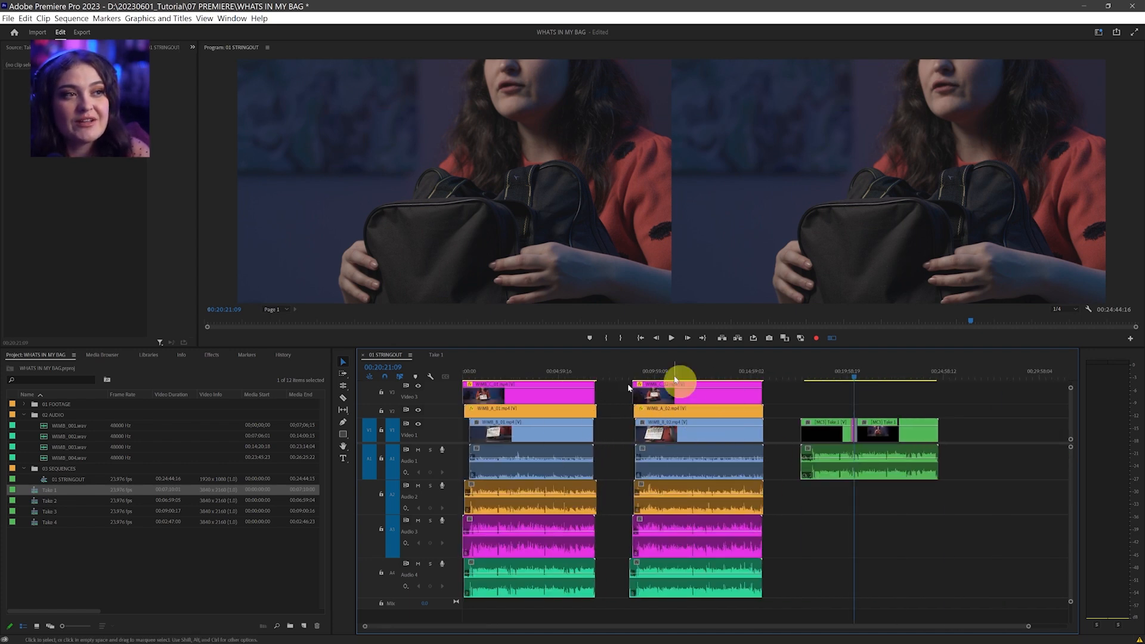
scroll(758, 453, "down", 3)
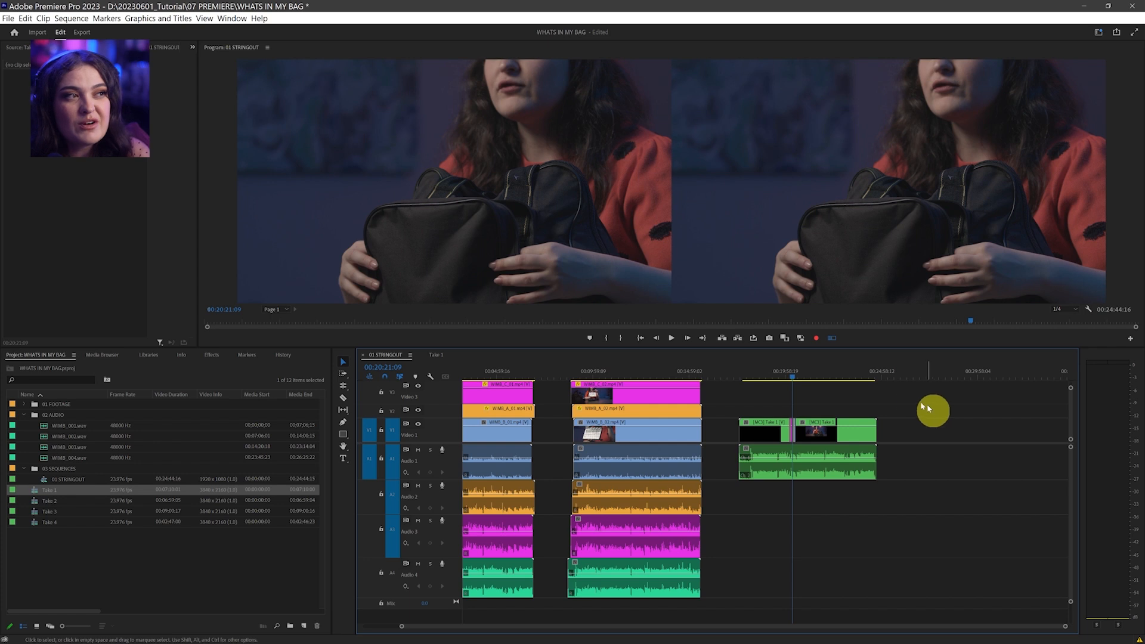
left_click(892, 372)
left_click_drag(64, 491, 896, 432)
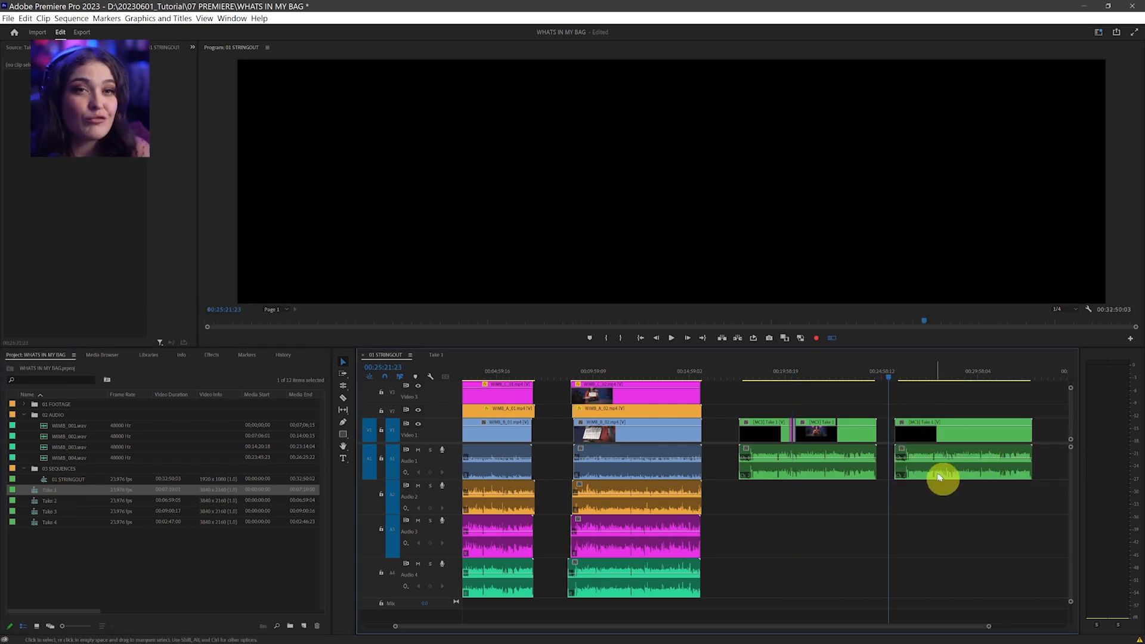
scroll(918, 483, "right", 5)
left_click(795, 437)
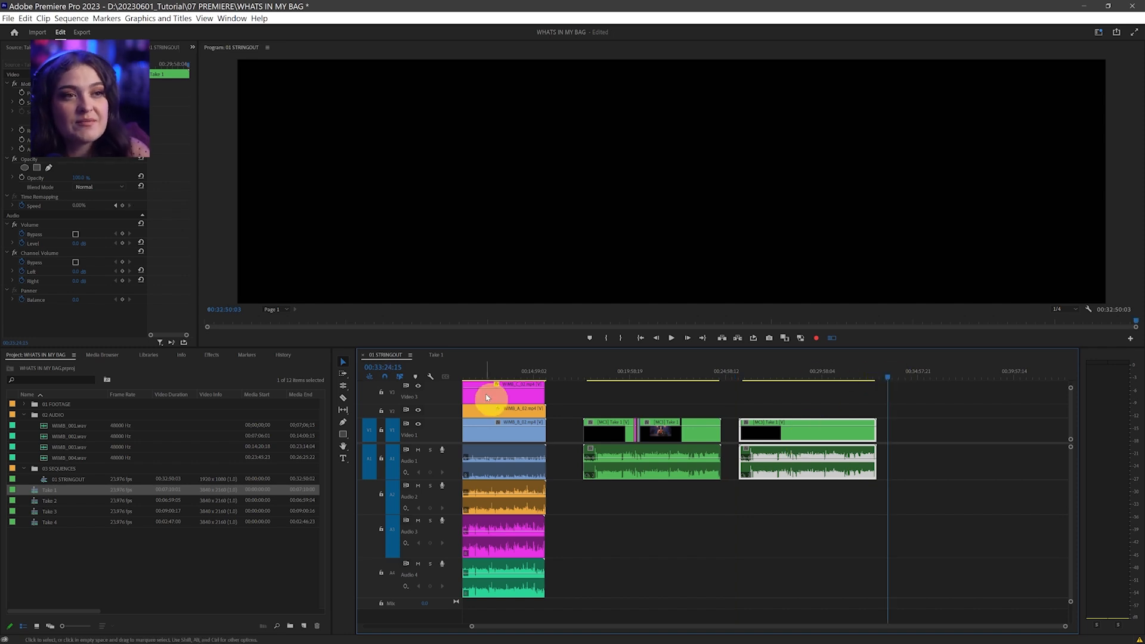
Step: Turn off inserting sequences as nests and place Take 1 as individual clips after the nested copy in the timeline
left_click(365, 367)
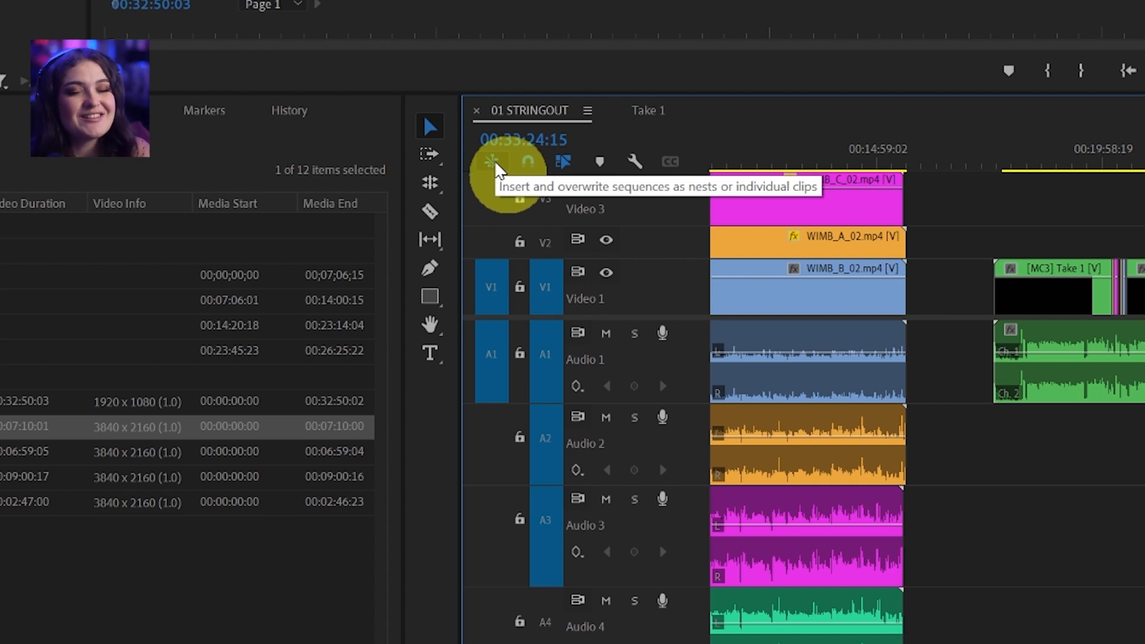
left_click(492, 163)
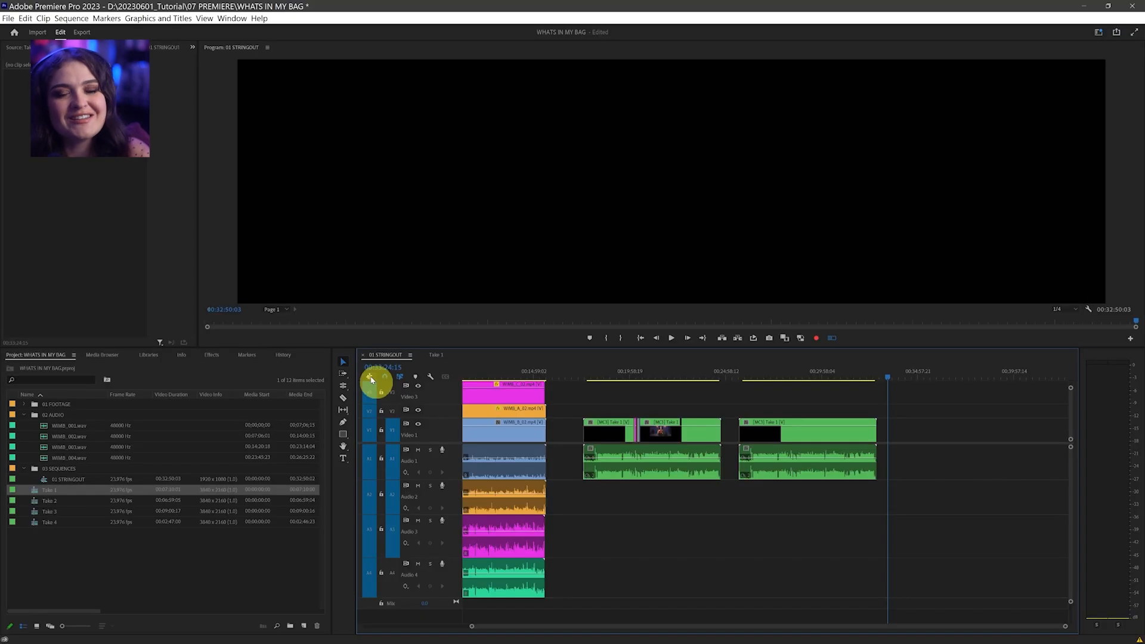
left_click_drag(38, 491, 964, 430)
key("backslash")
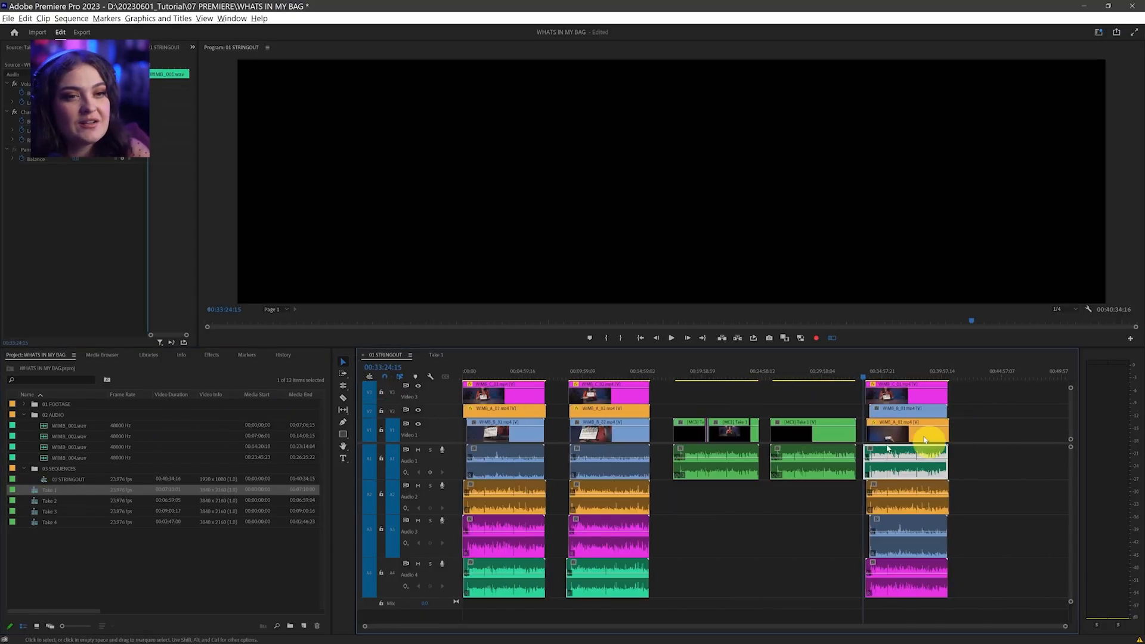
Step: Append Take 2, Take 3 and Take 4 as individual clips in order after Take 1 in the stringout
left_click_drag(50, 502, 997, 448)
key("backslash")
left_click_drag(113, 512, 1042, 430)
left_click(50, 521, "shift")
key("backslash")
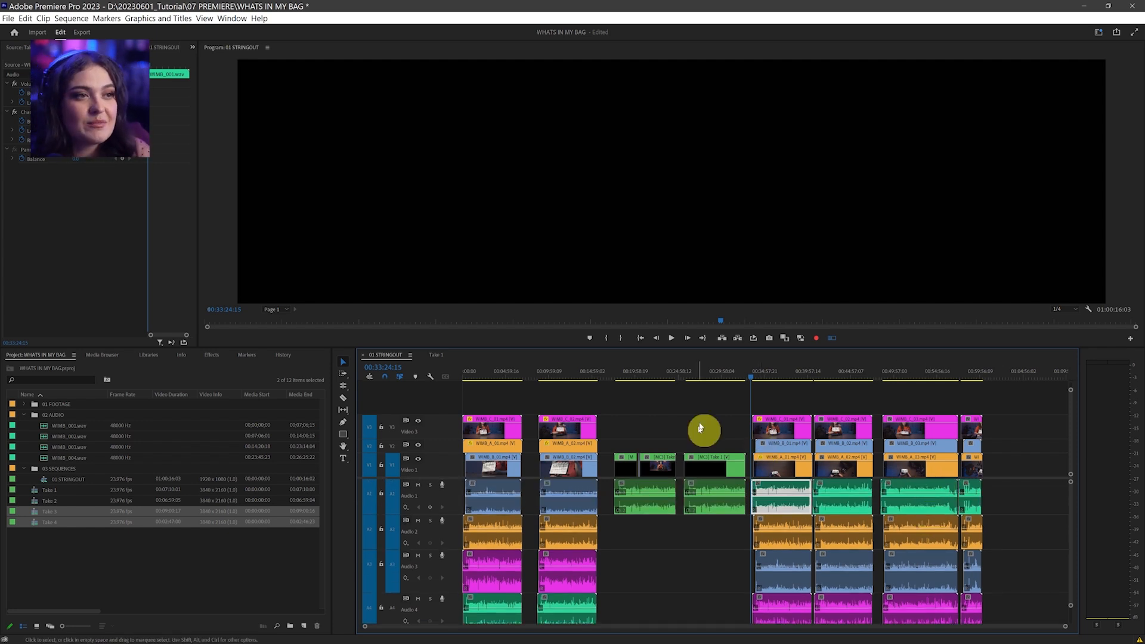
Step: Delete all clips ahead of the newly added takes and ripple delete the gaps at the sequence start and between Takes 2 and 3
left_click_drag(714, 409, 458, 603)
key("shift+Delete")
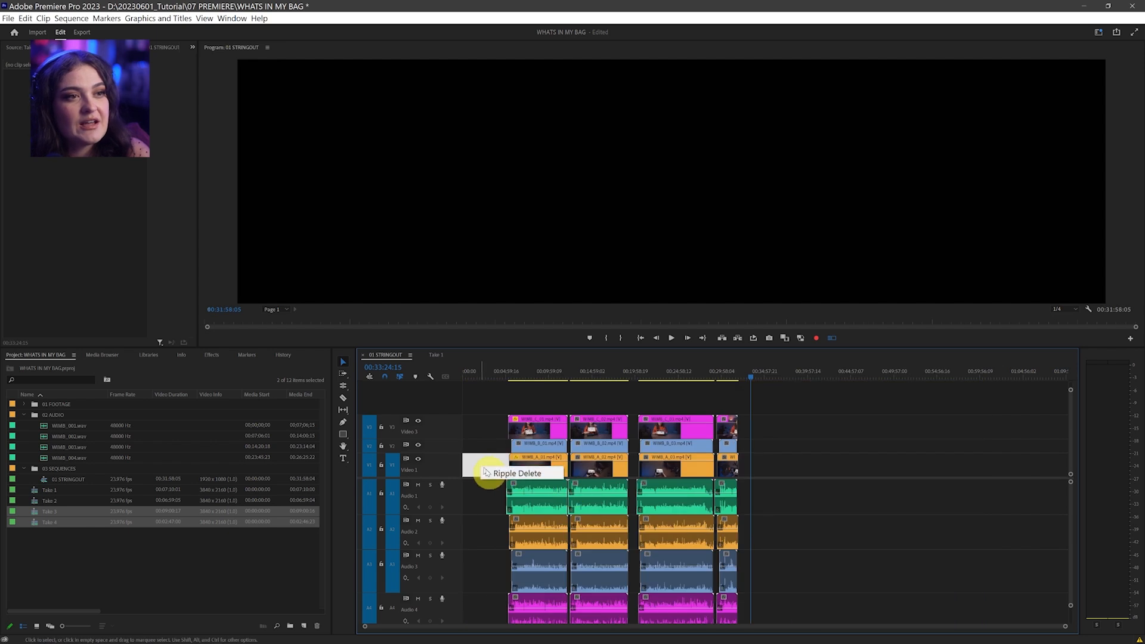
left_click(485, 472)
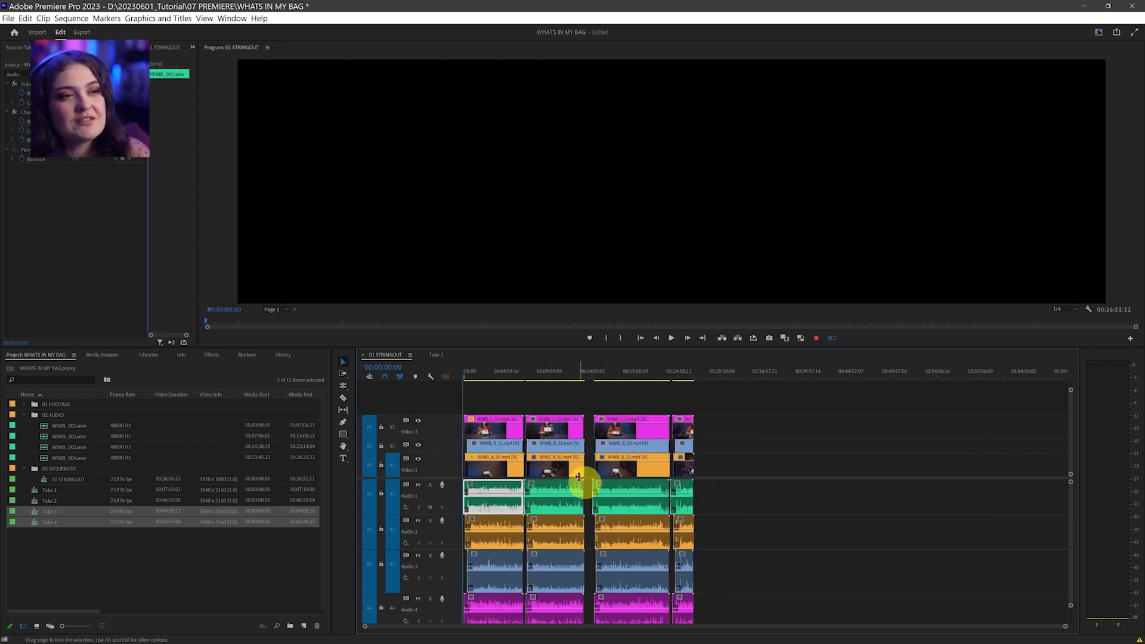
left_click(595, 473)
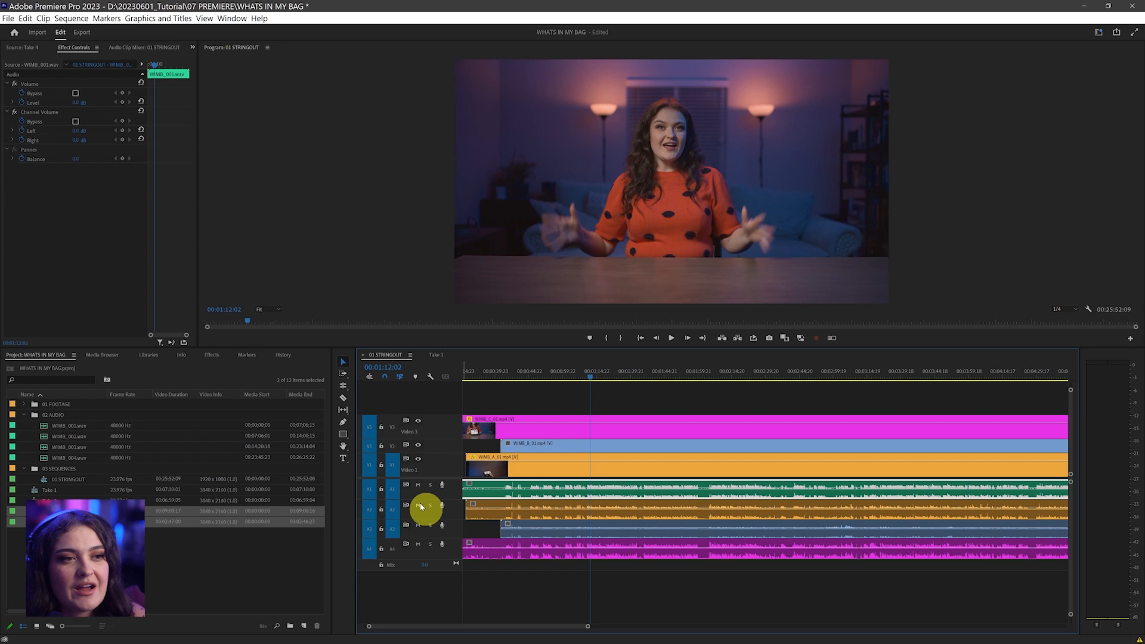
Step: Mute Audio 2, Audio 3 and Audio 4, and split the clips on the targeted tracks at 00:01:10:07
left_click_drag(421, 507, 420, 546)
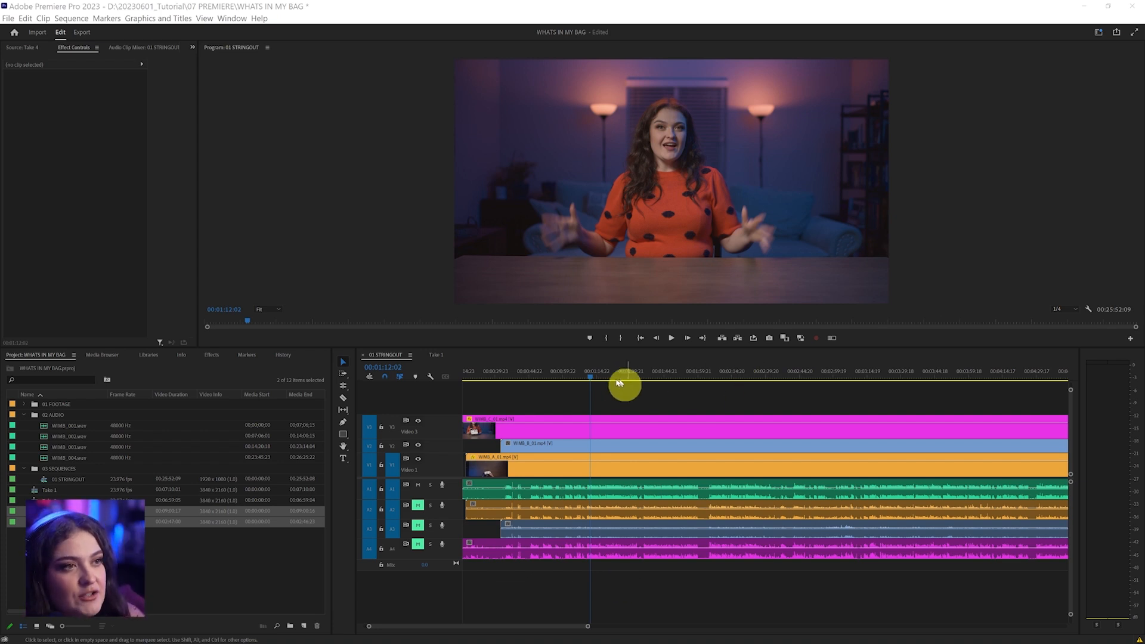
left_click(588, 376)
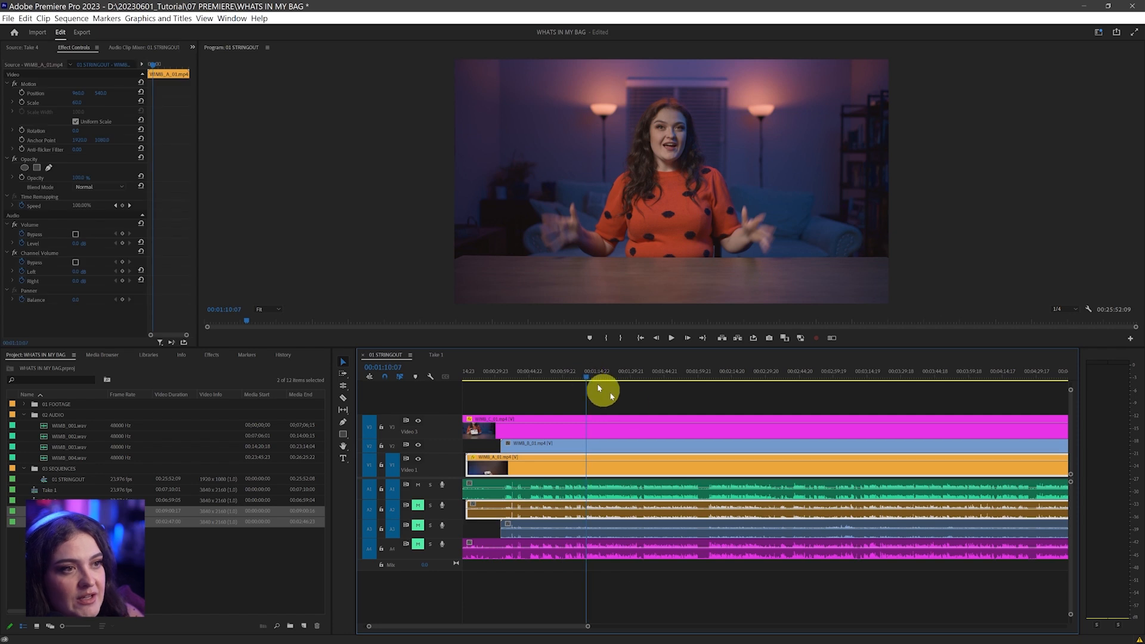
left_click(638, 410)
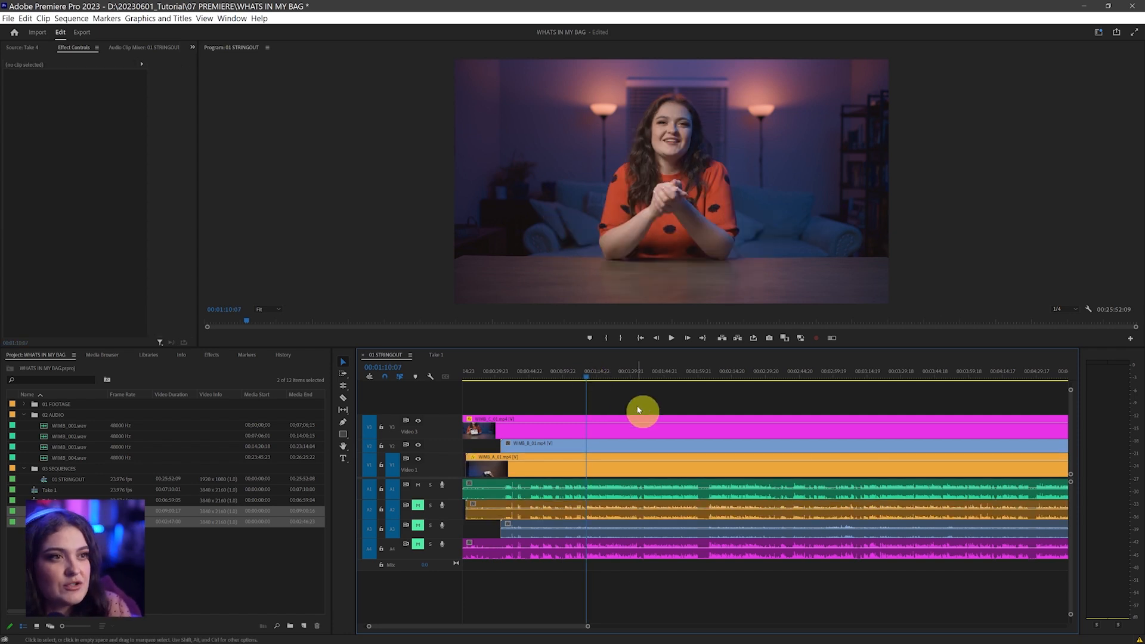
key("ctrl+k")
left_click(601, 469)
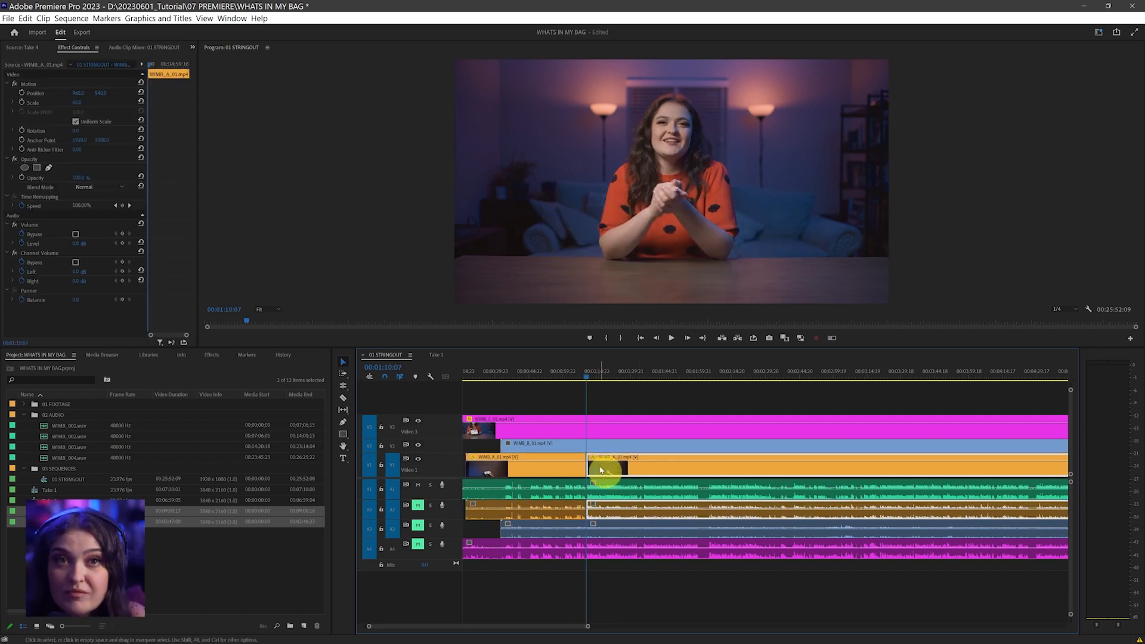
left_click(613, 434)
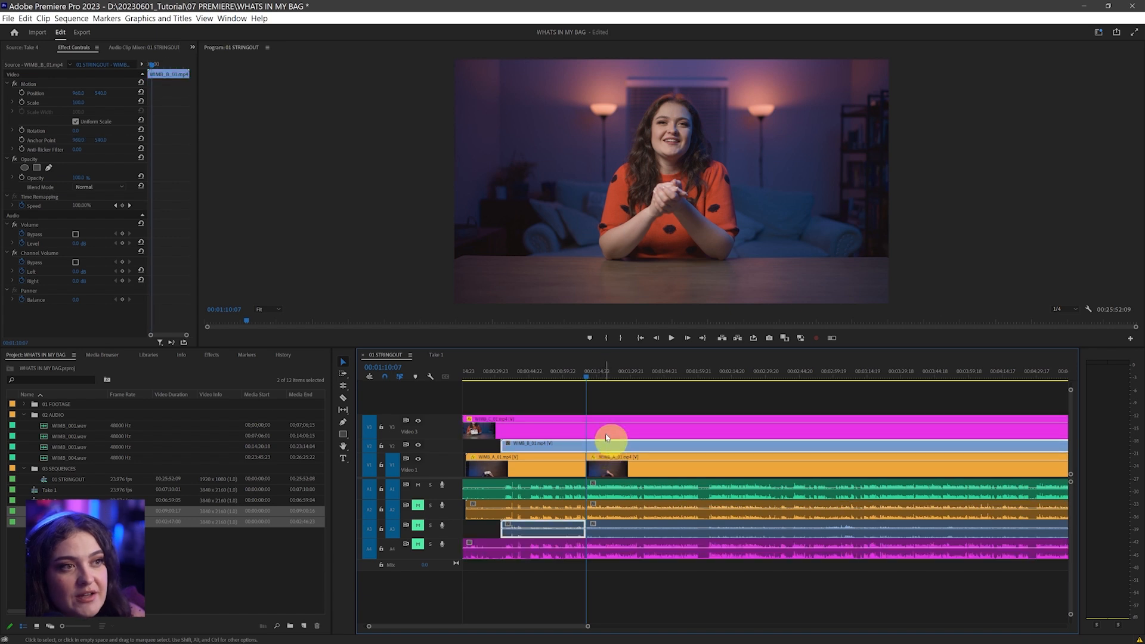
left_click(609, 446)
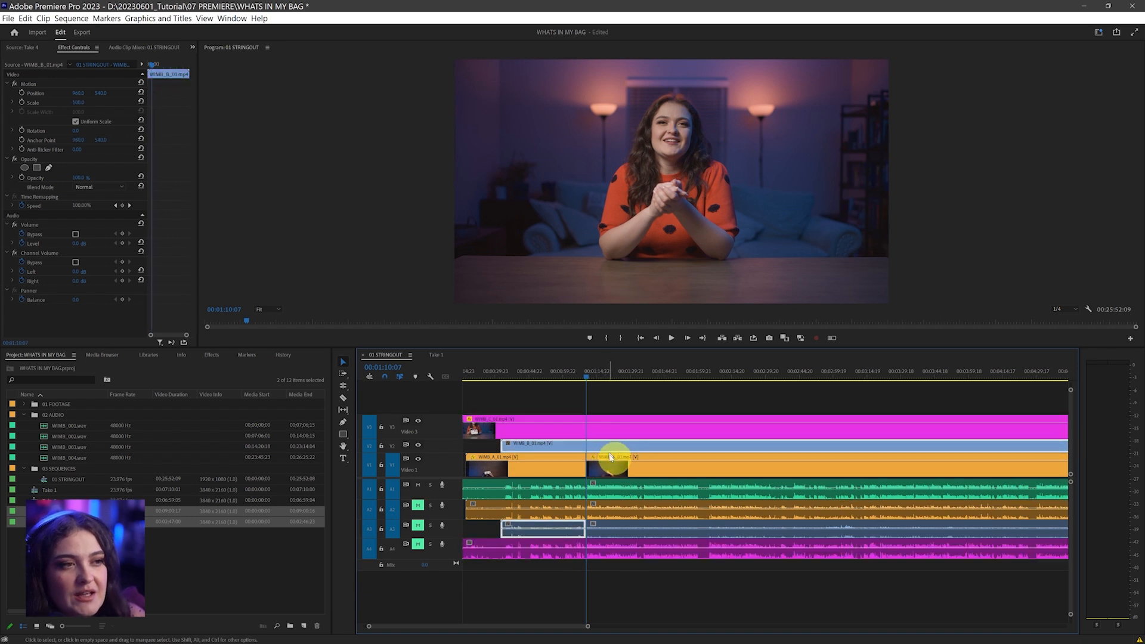
left_click(609, 547)
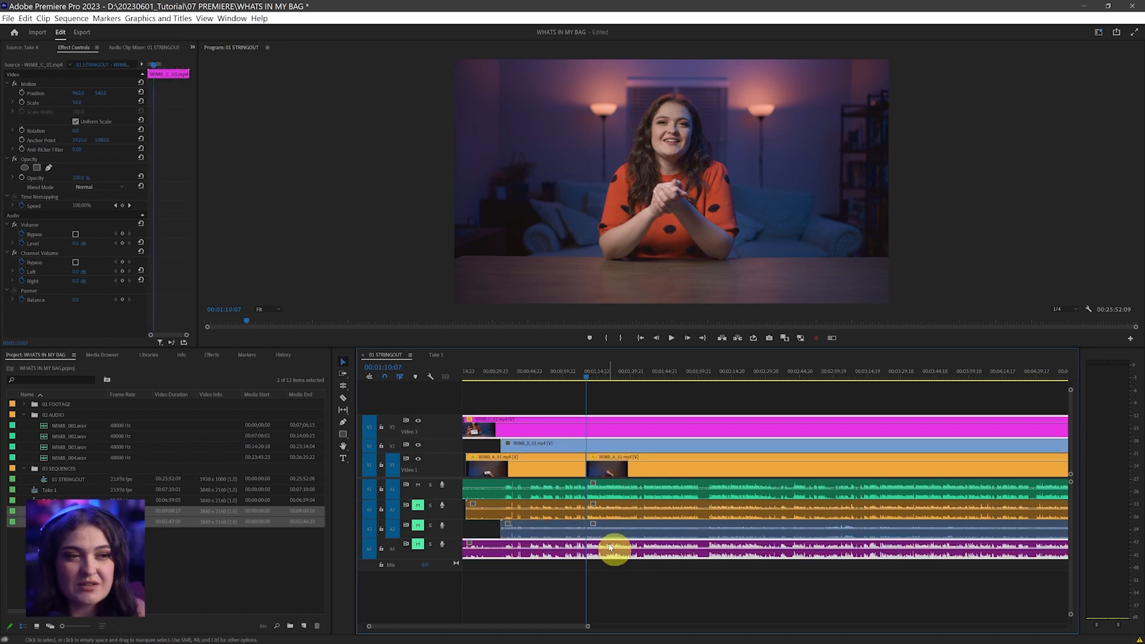
mouse_move(411, 454)
left_mouse_down()
mouse_move(381, 454)
mouse_move(381, 478)
mouse_move(416, 476)
mouse_move(411, 449)
left_mouse_up()
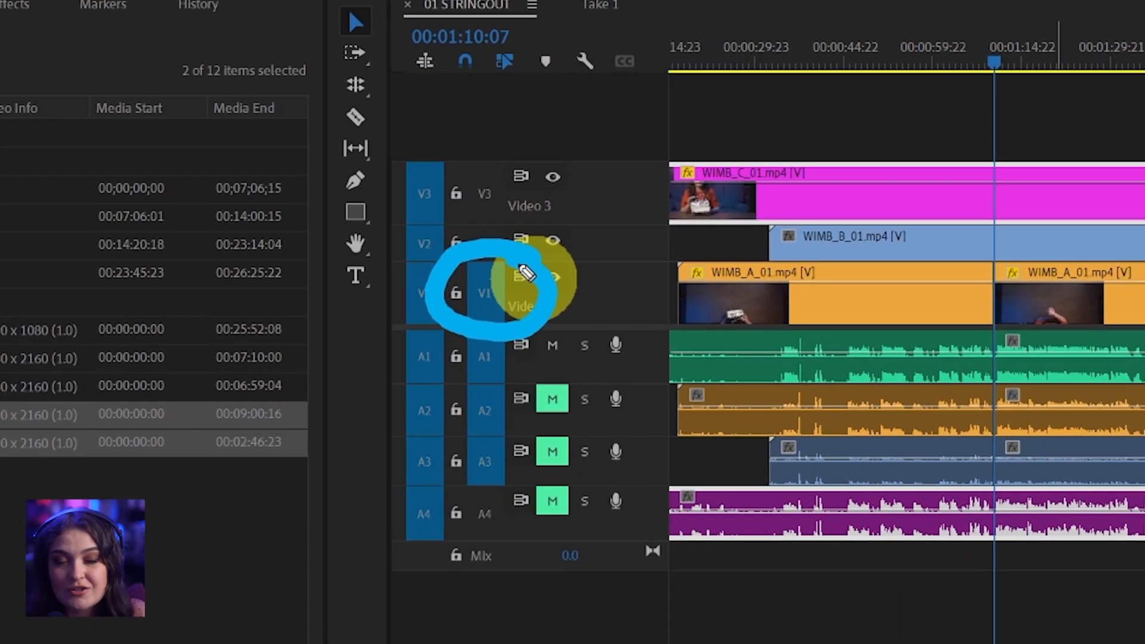
mouse_move(526, 264)
left_mouse_down()
mouse_move(491, 325)
mouse_move(539, 291)
left_mouse_up()
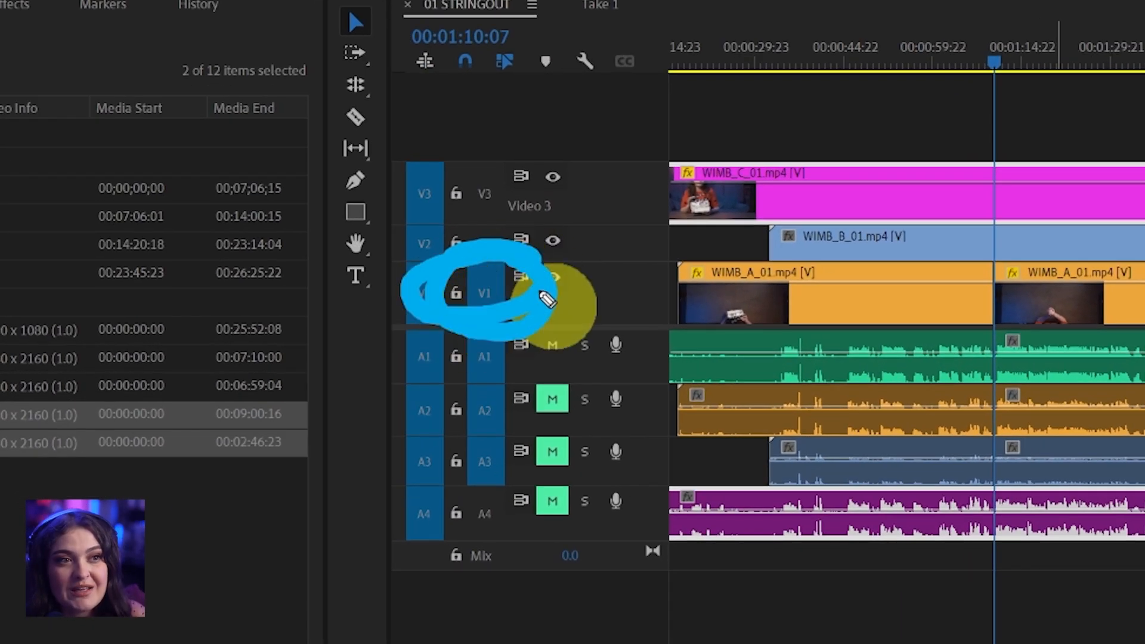
key("Escape")
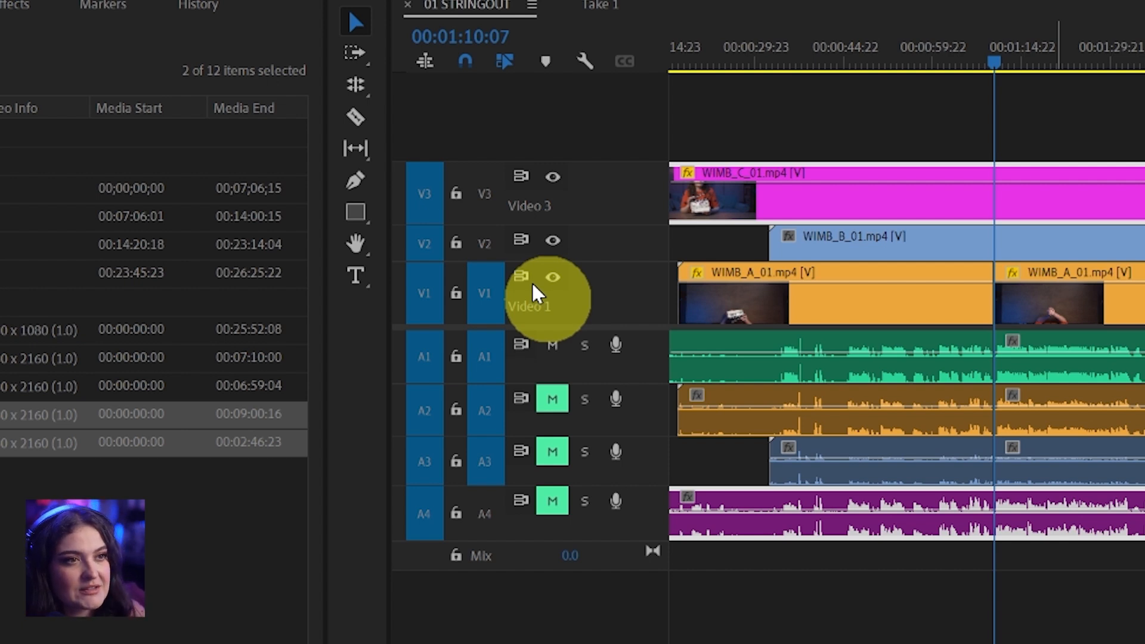
Step: Target Video 2, Video 3 and Audio 4 as well, and split the clips on all tracks at 00:01:10:07
left_click(493, 190)
left_click(486, 243)
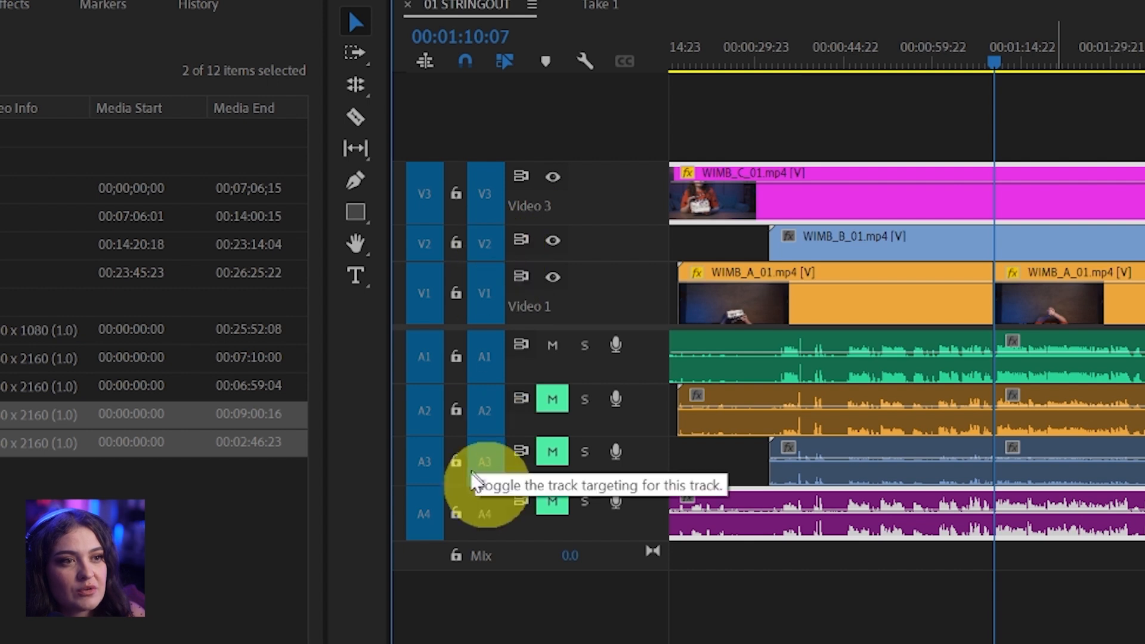
left_click(482, 514)
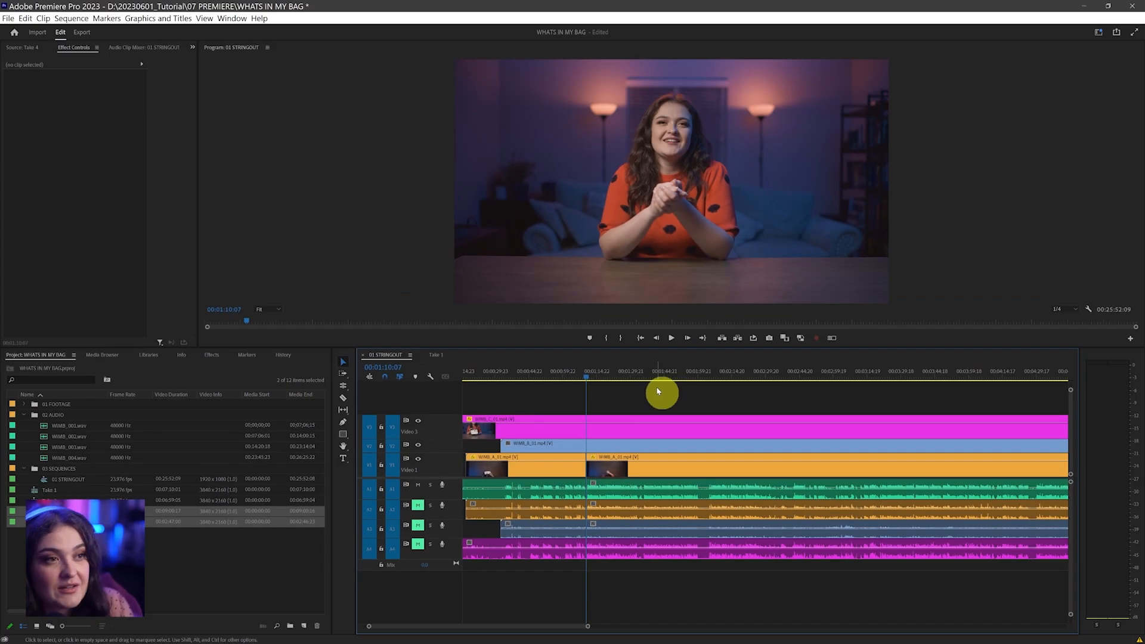
key("ctrl+k")
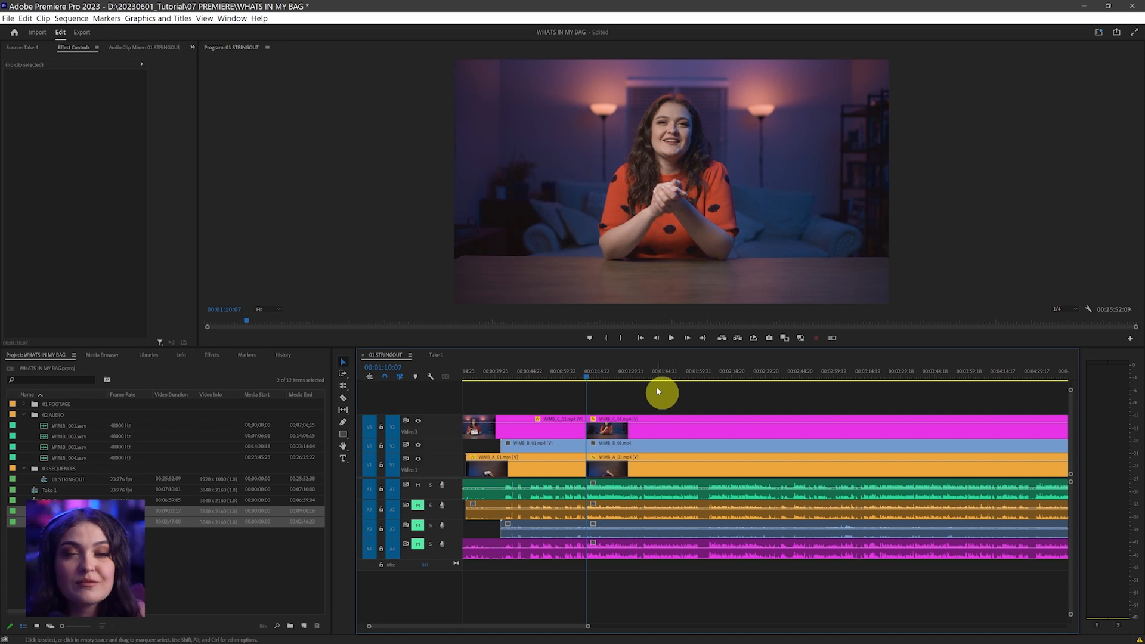
Step: Ripple delete all video and audio segments before the split, and play the beginning of the stringout
left_click_drag(504, 400, 550, 596)
key("shift+Delete")
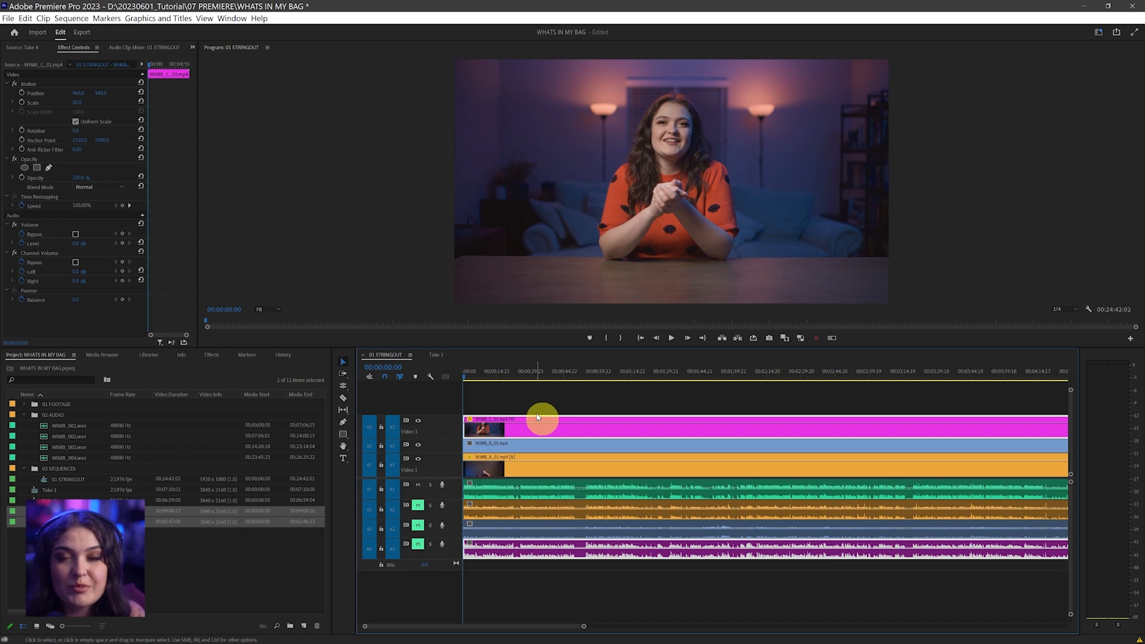
key("space")
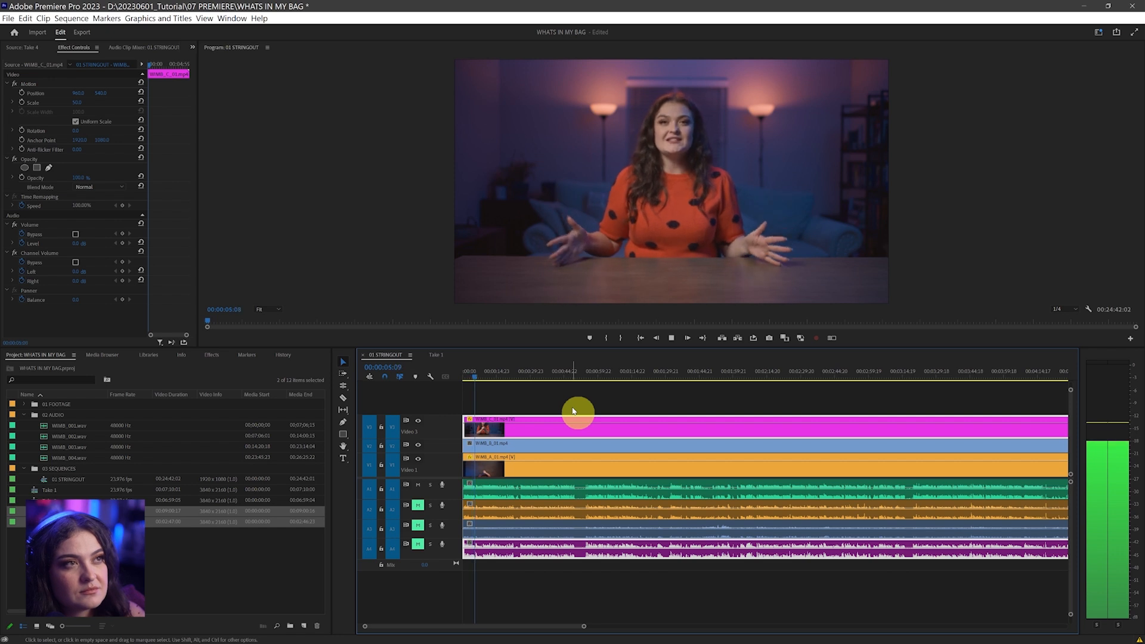
key("space")
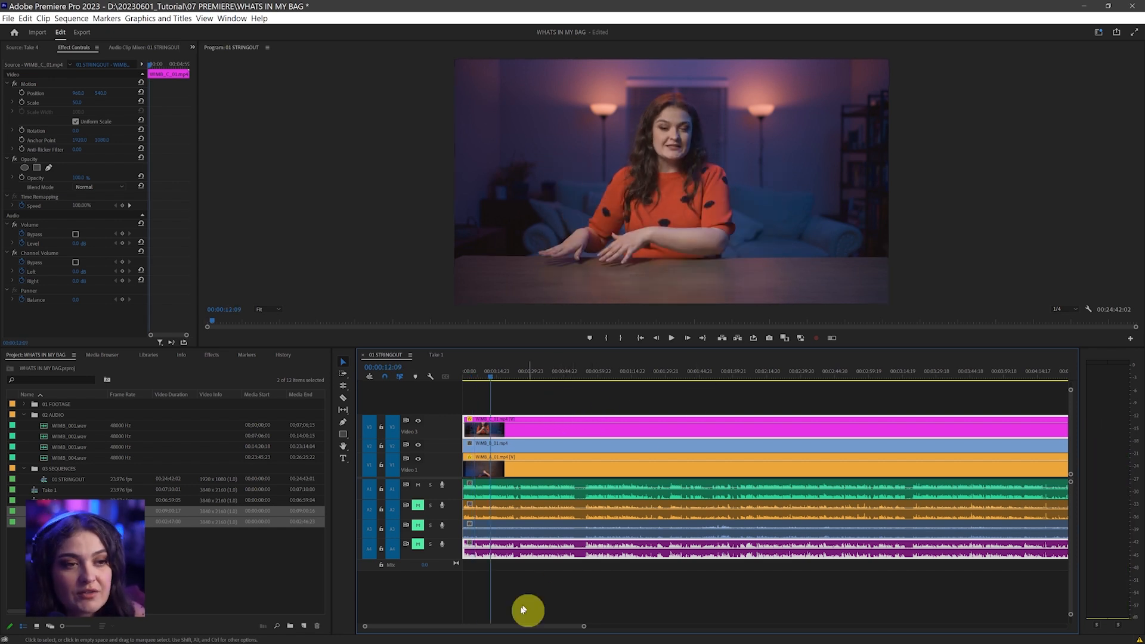
left_click_drag(585, 626, 930, 622)
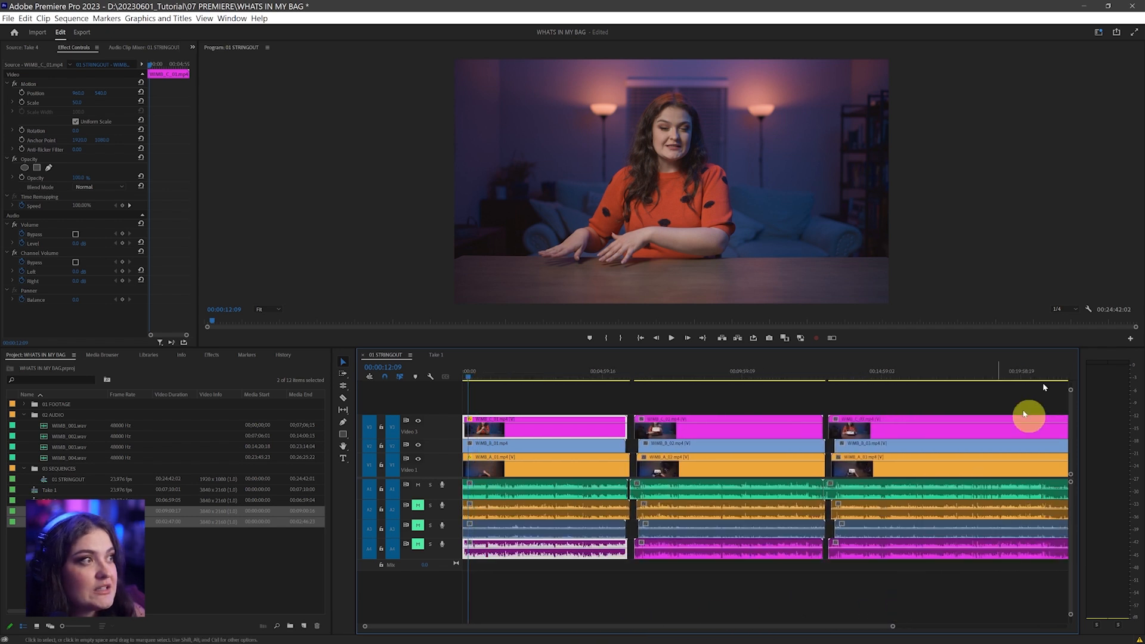
left_click_drag(1125, 295, 1142, 303)
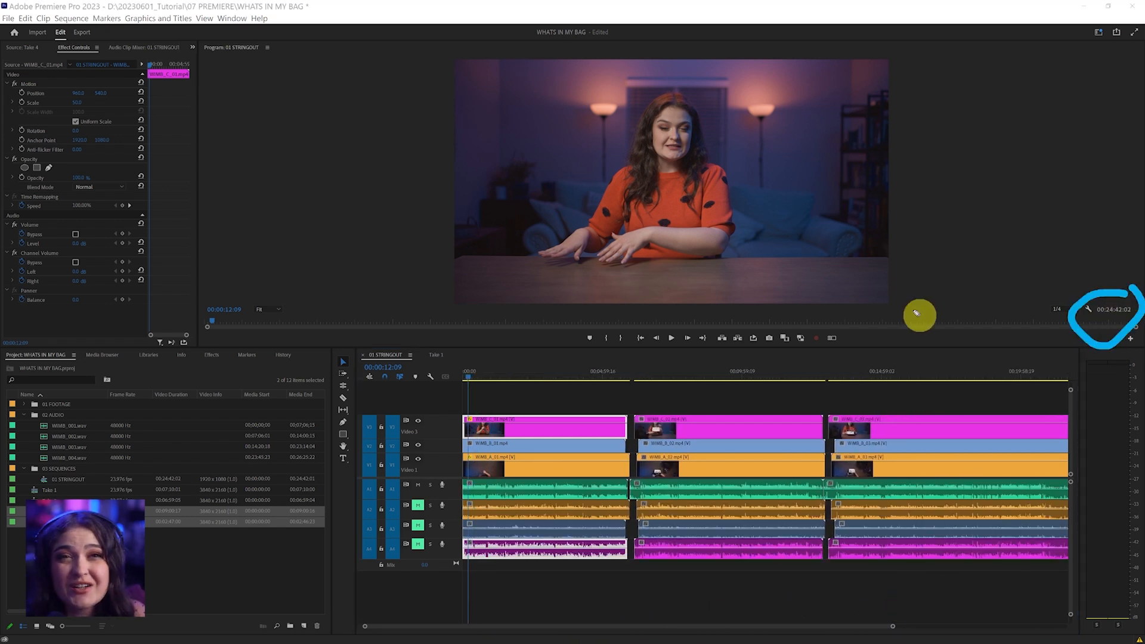